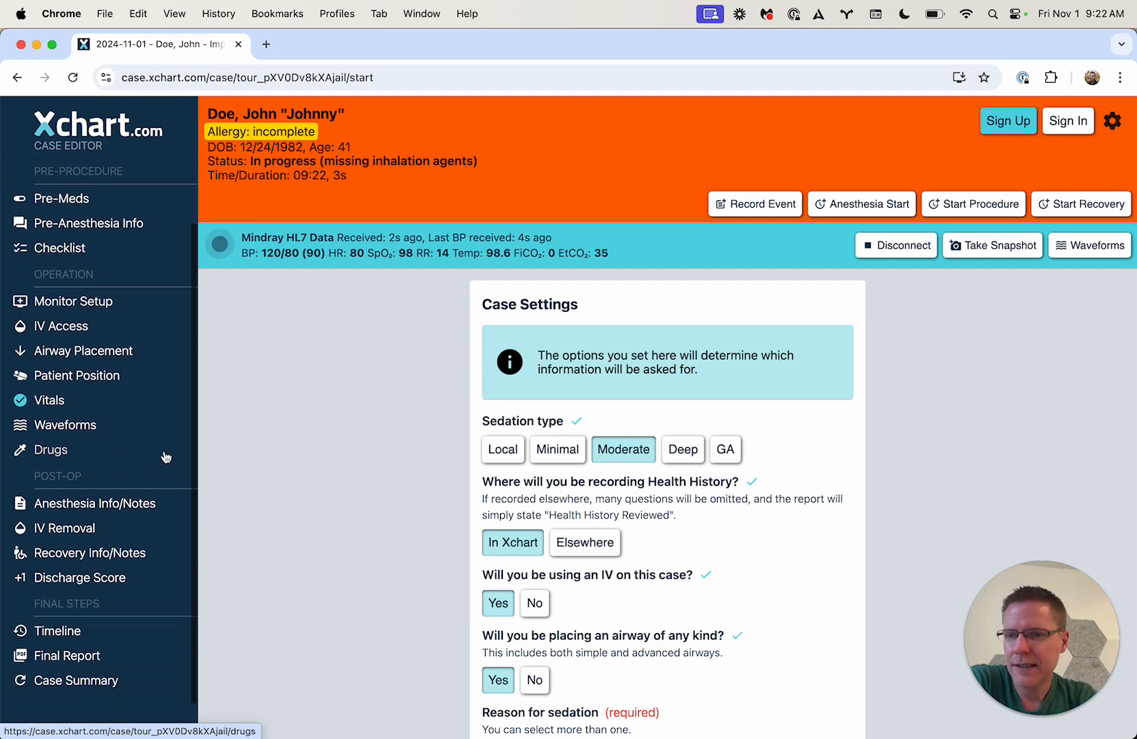
Step: In IV Access, set site #1 to an 18 gauge IV in the left hand, secured by tape
click(75, 327)
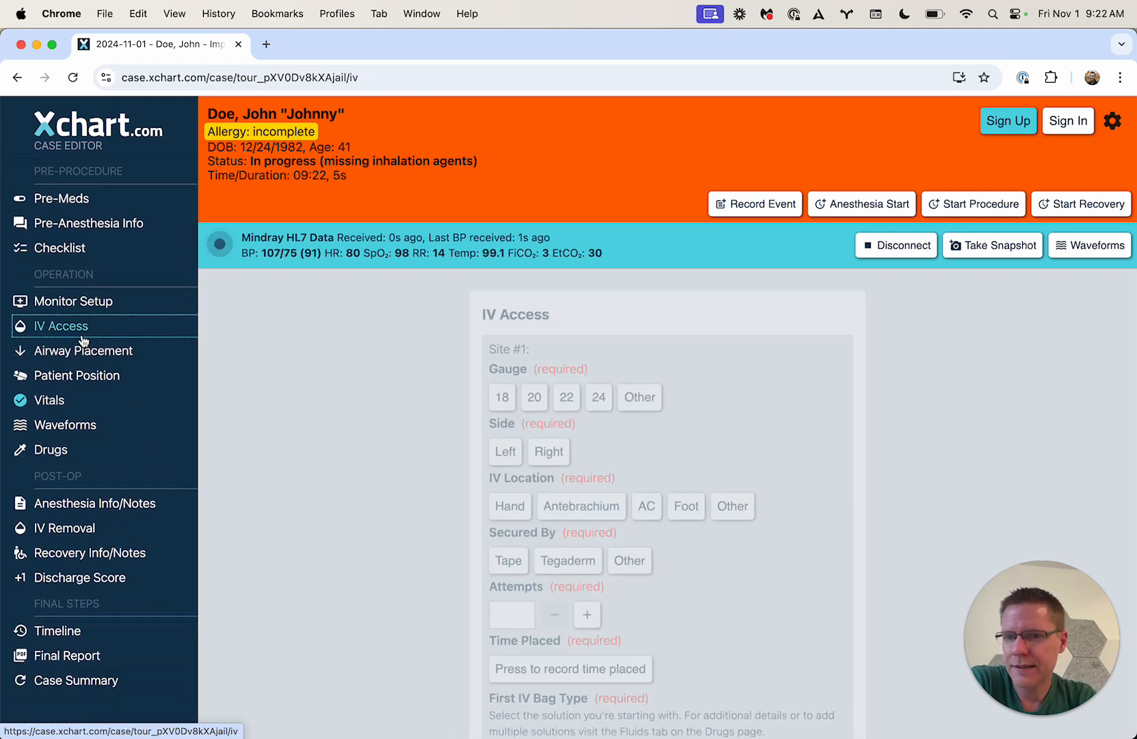
scroll(608, 397, down, 1)
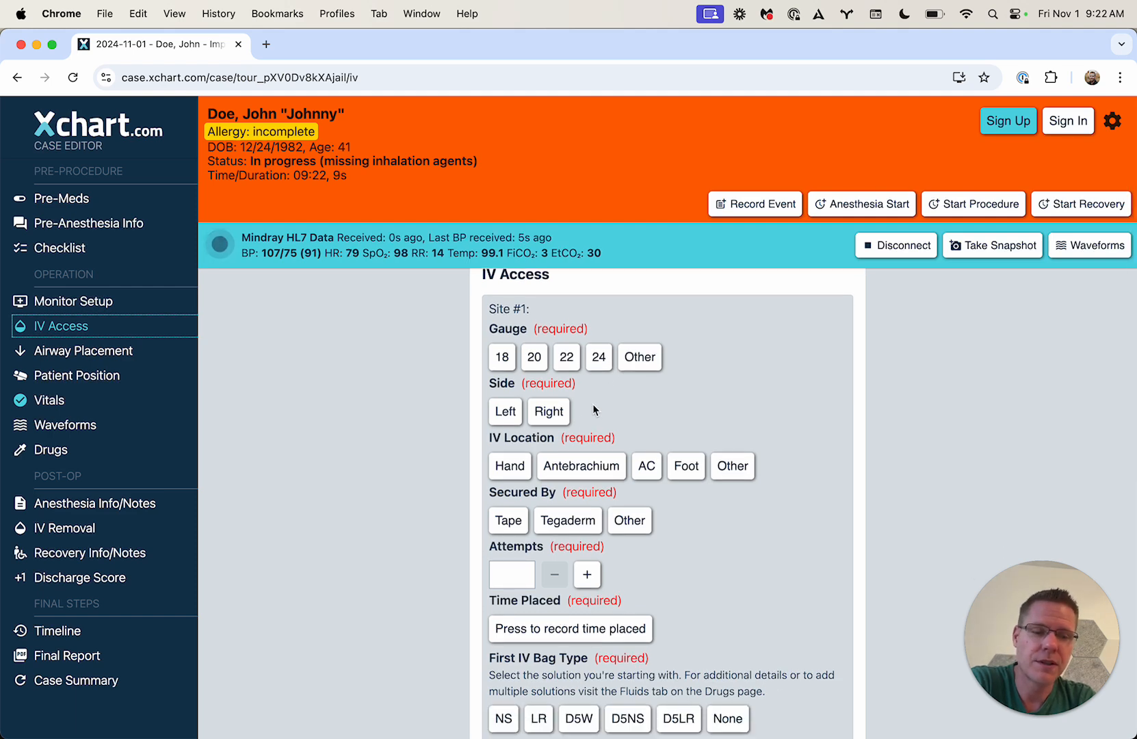
scroll(581, 420, up, 1)
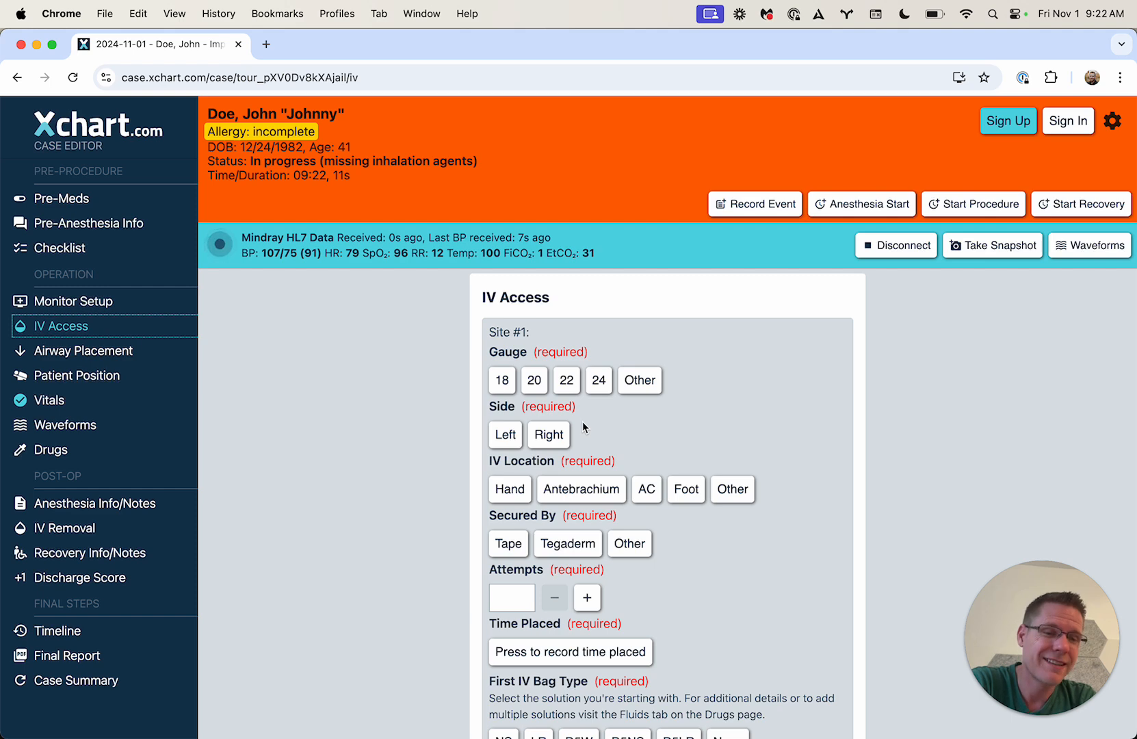
click(502, 380)
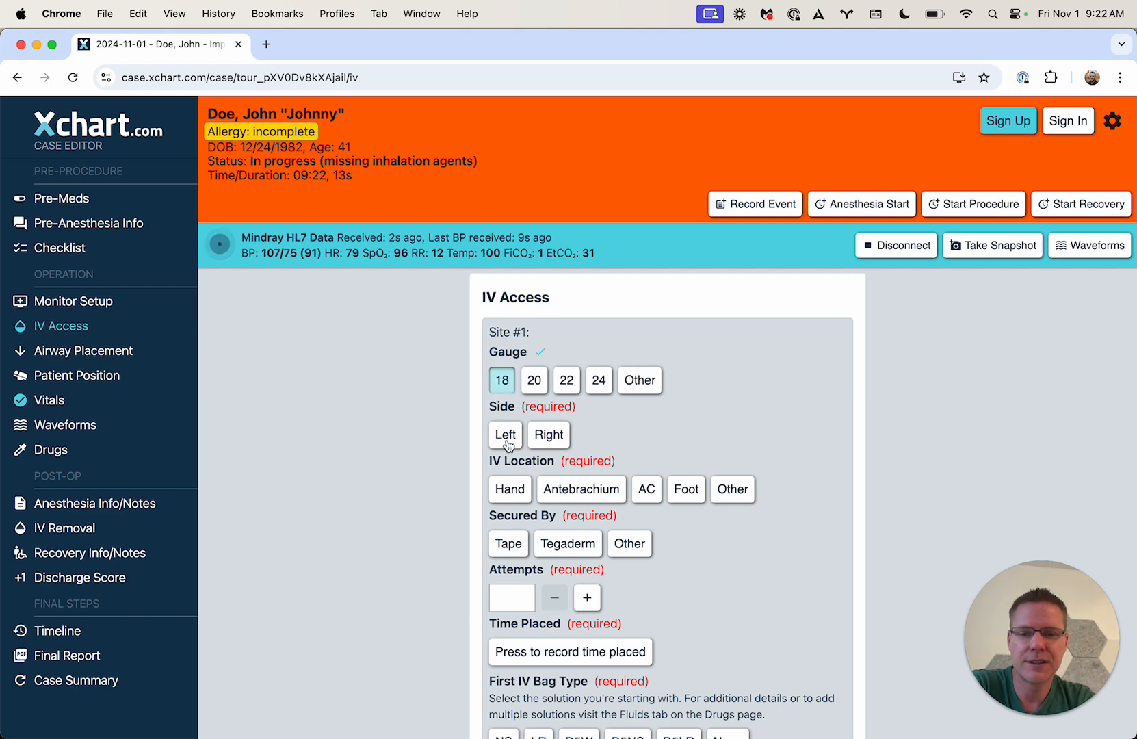
click(506, 445)
click(509, 504)
click(508, 559)
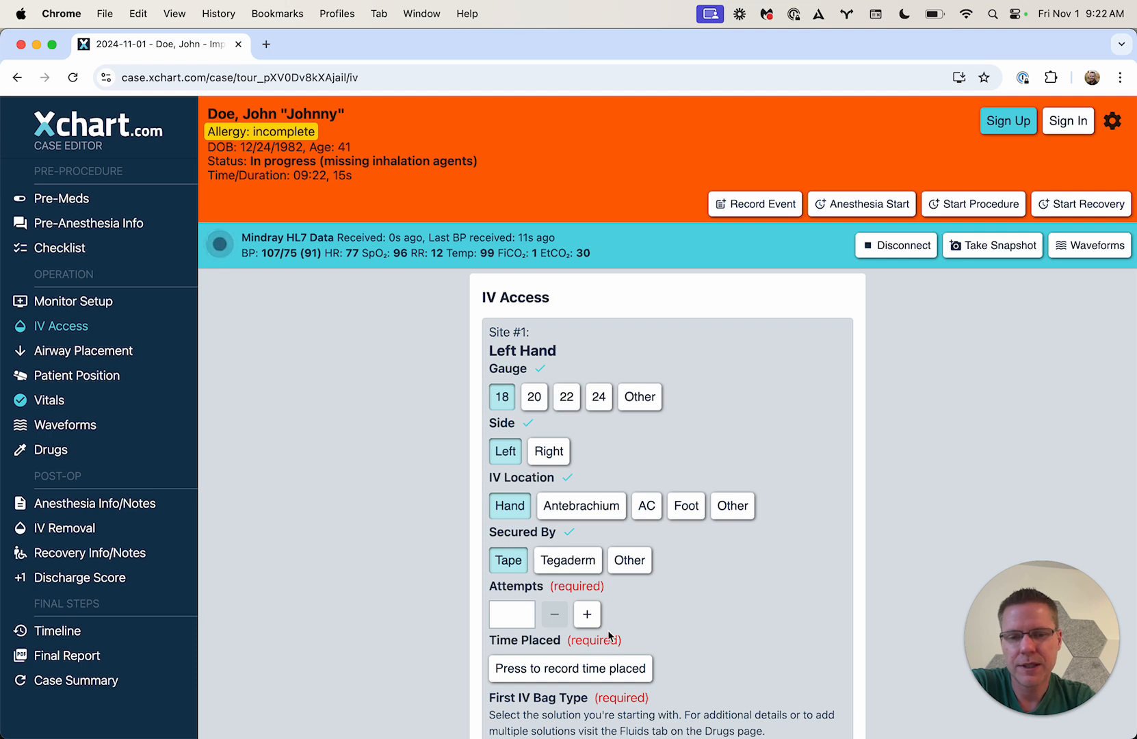
Step: Record 1 attempt and the current time as time placed for the IV site, with NS as the first bag type
click(587, 613)
click(573, 670)
scroll(574, 671, down, 5)
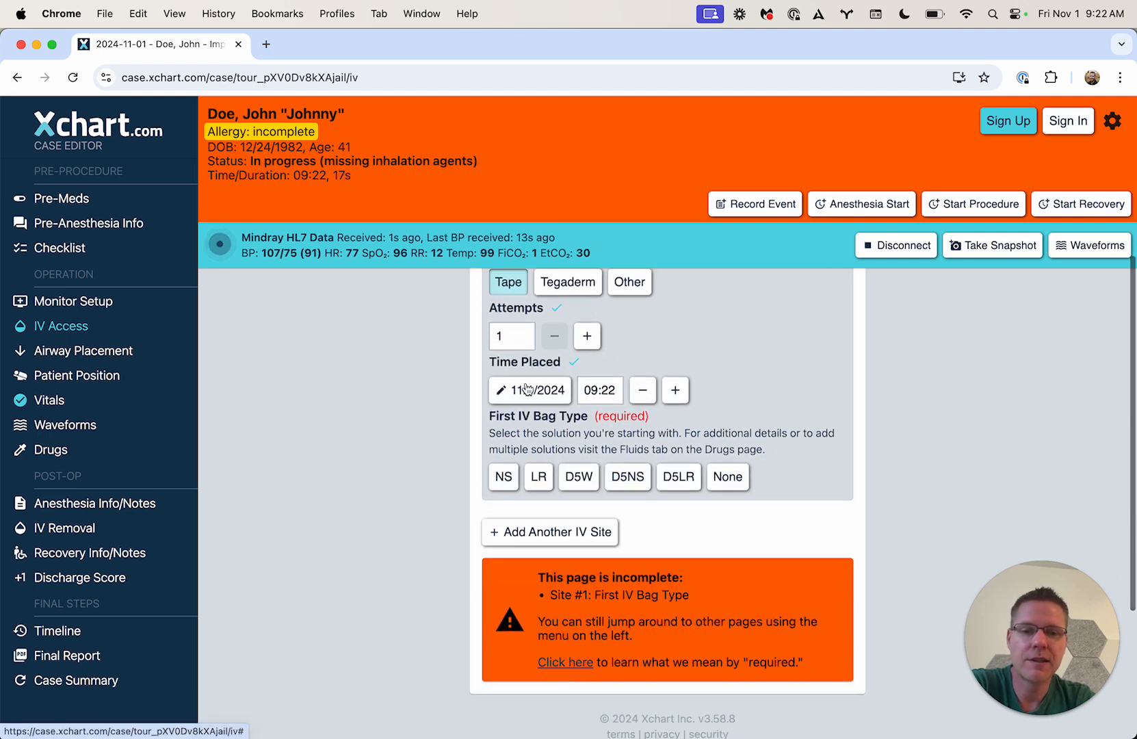
click(503, 479)
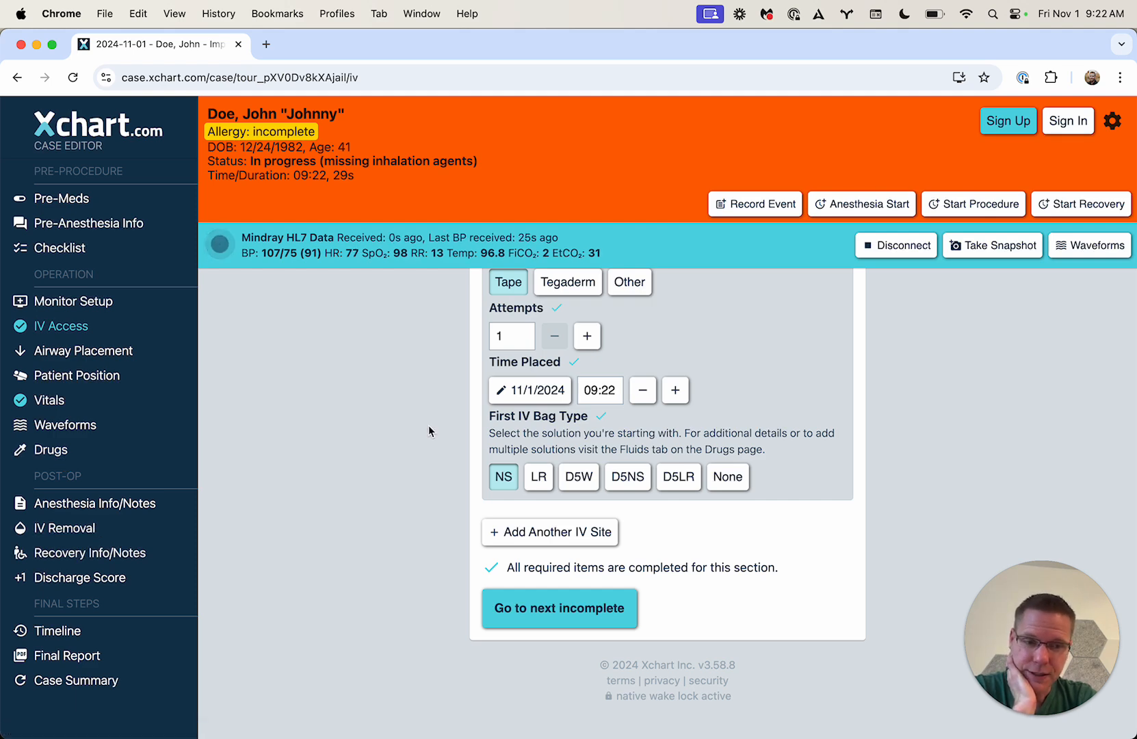
Step: In the drug section's fluid administration, set the flow rate of the left hand NS bag to 300 mL/hr
click(97, 455)
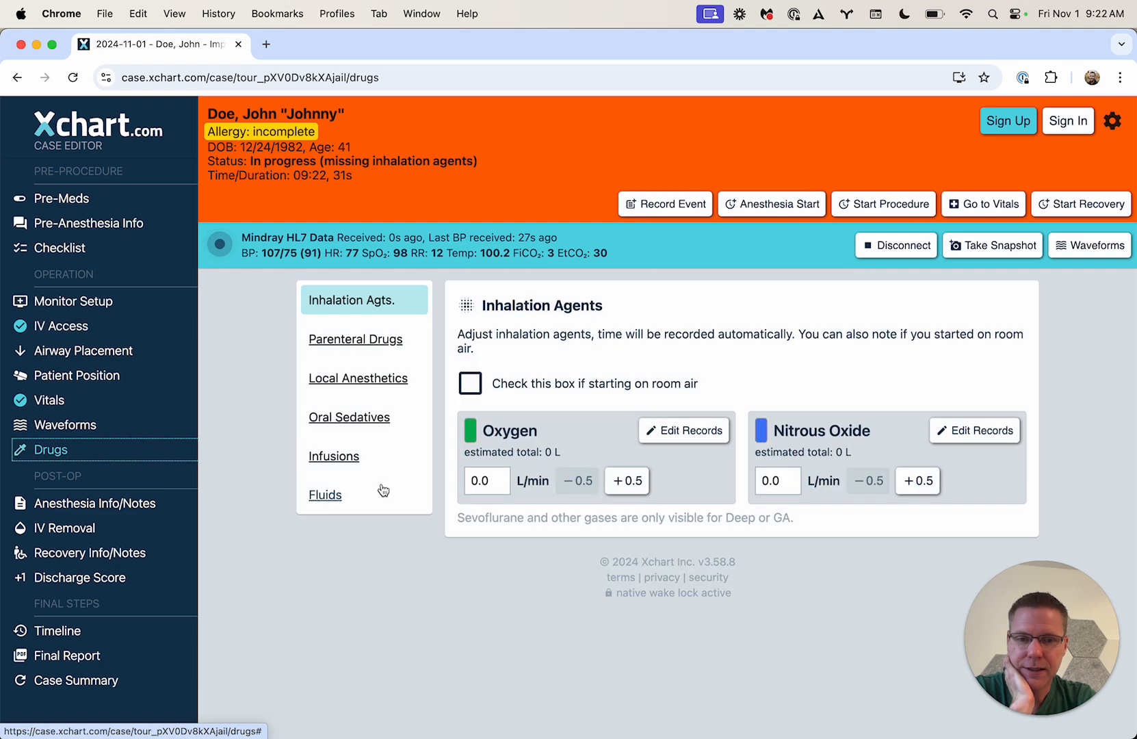
click(334, 496)
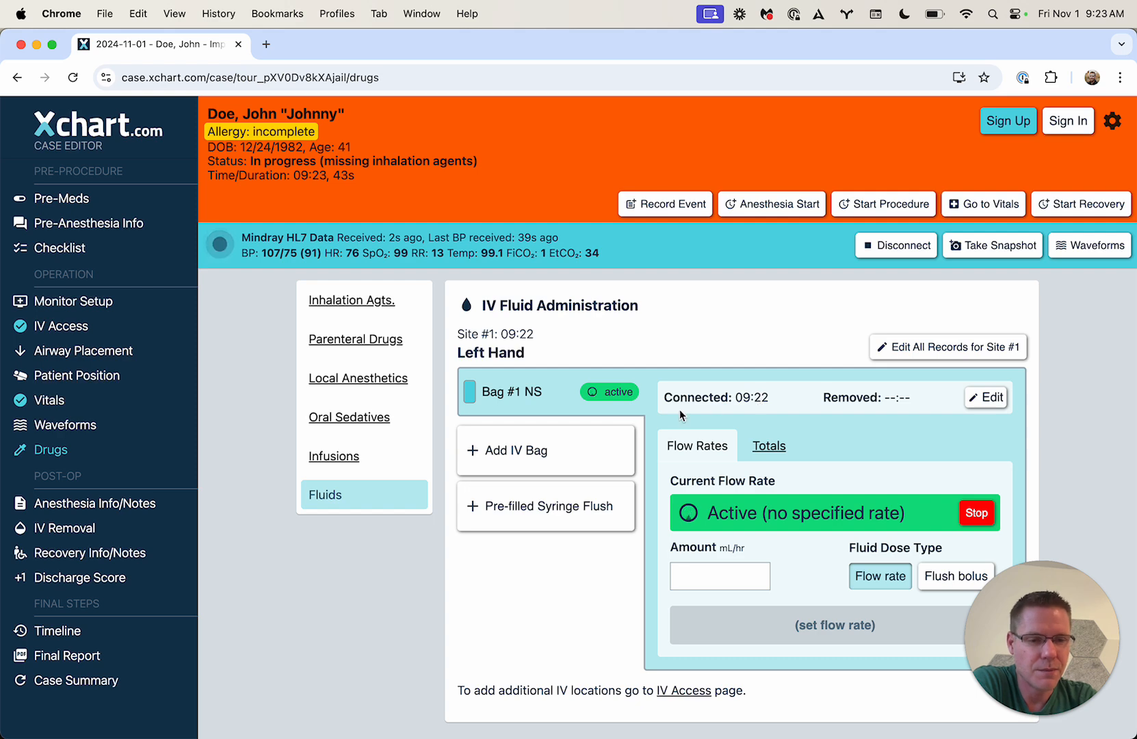
scroll(679, 409, down, 1)
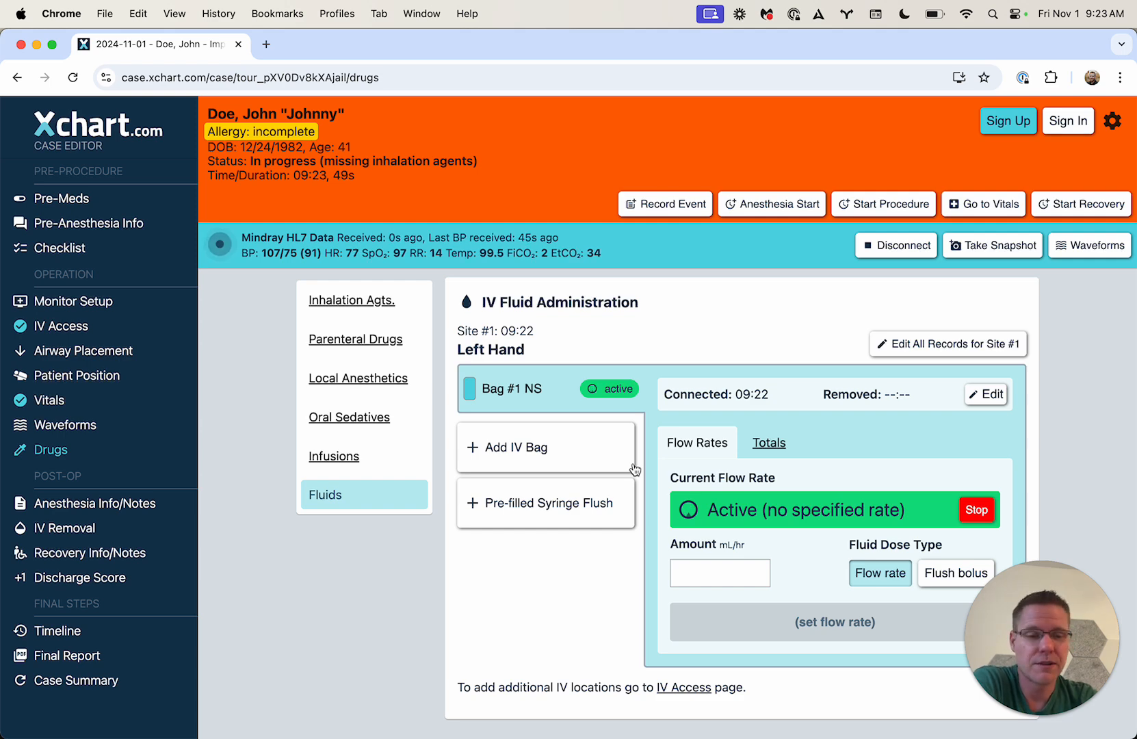
click(729, 573)
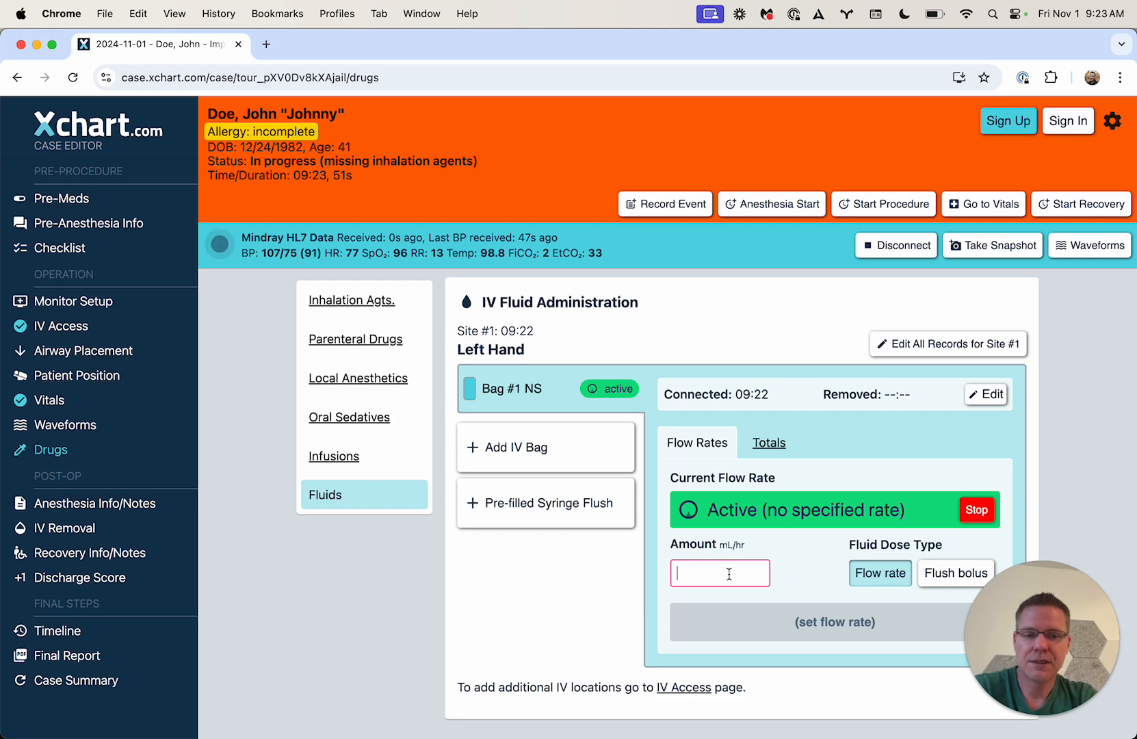
text(300)
click(784, 658)
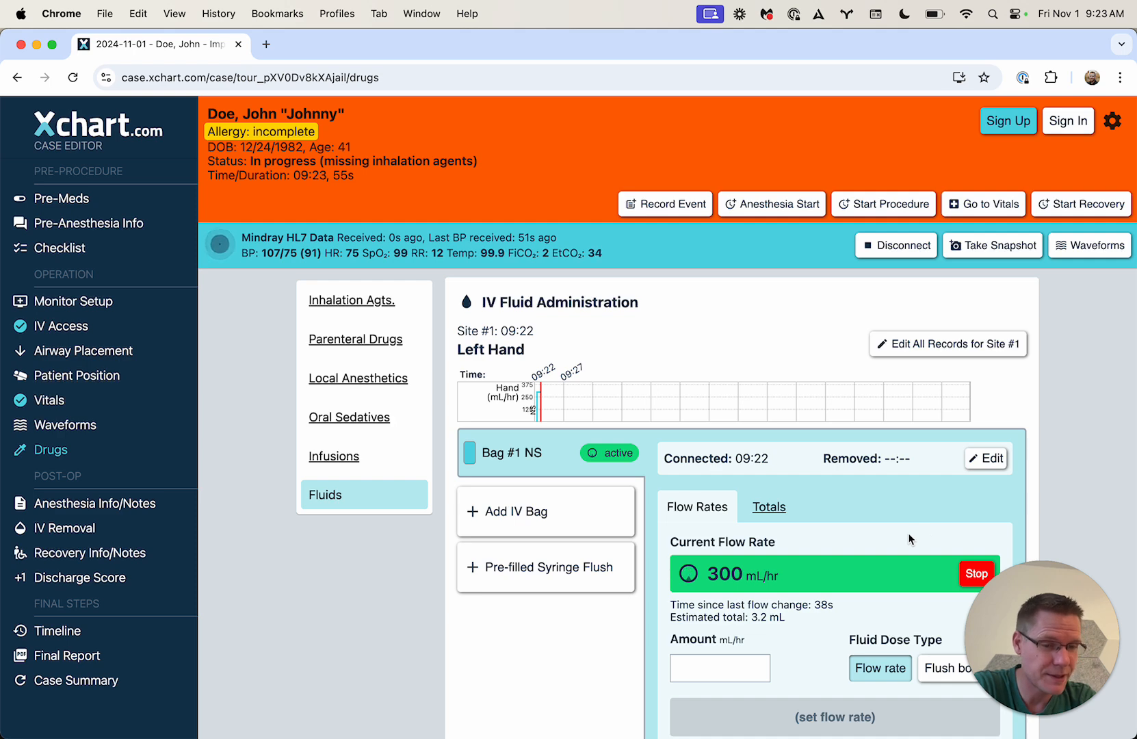
Step: Record a 10 mL flush bolus from the active NS bag
scroll(797, 541, down, 1)
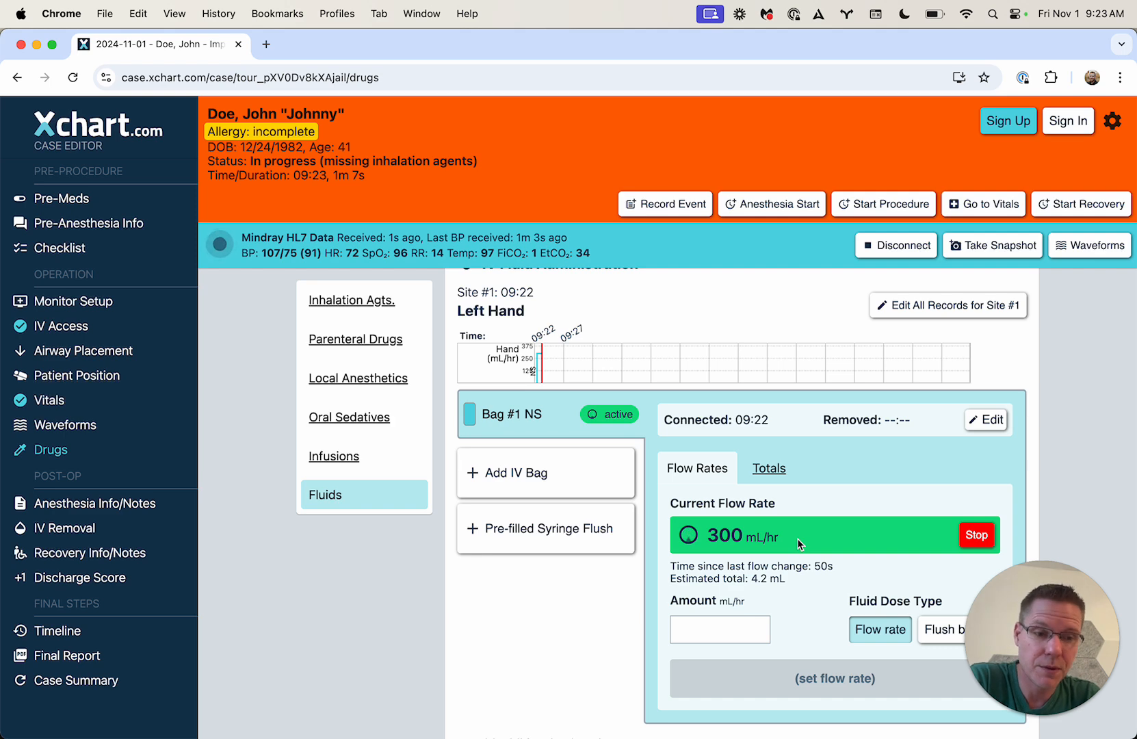
scroll(798, 544, down, 1)
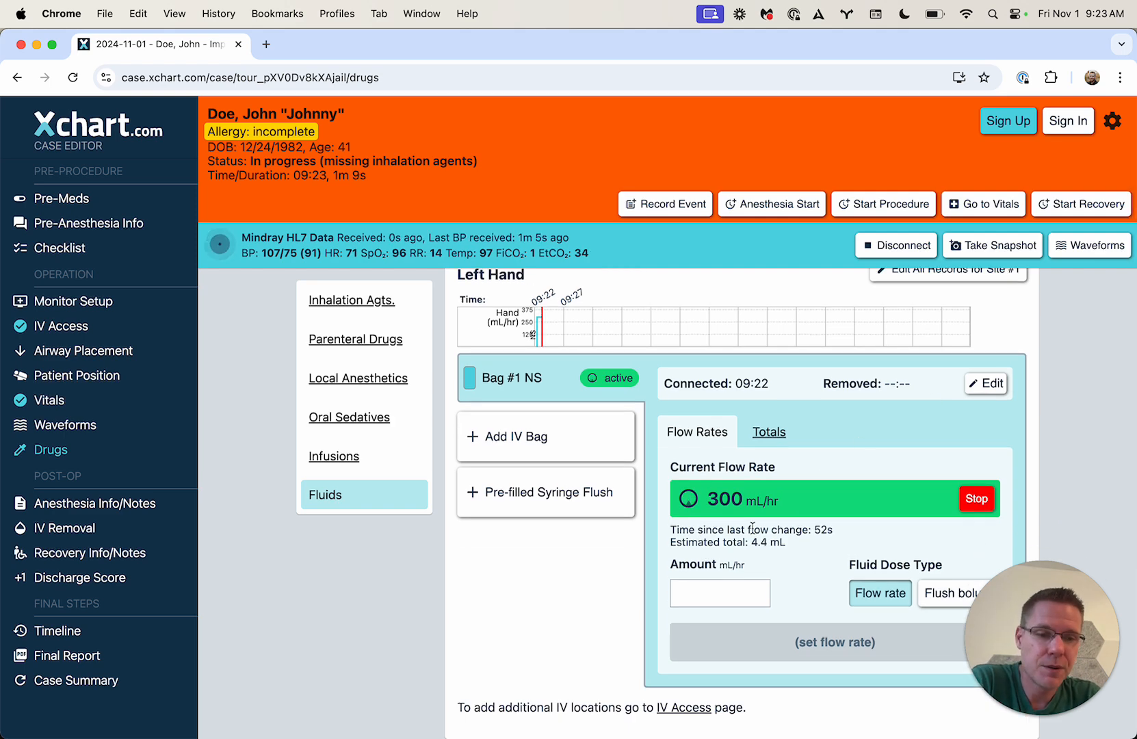
scroll(756, 523, down, 2)
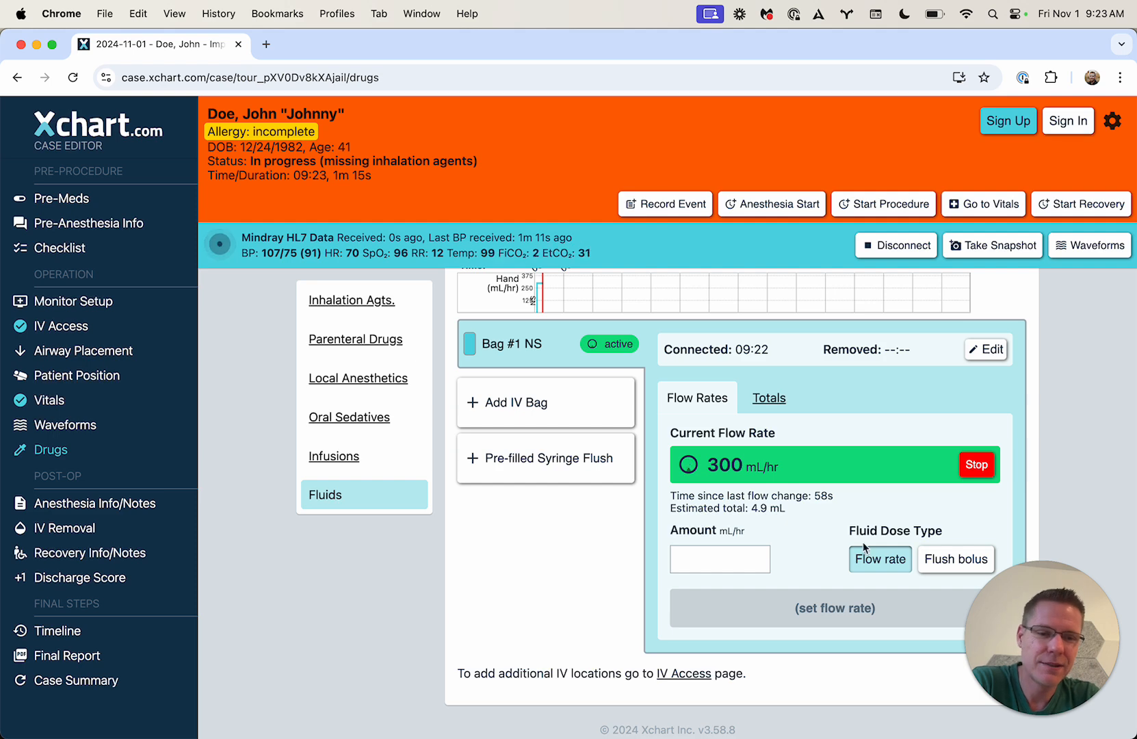
click(927, 561)
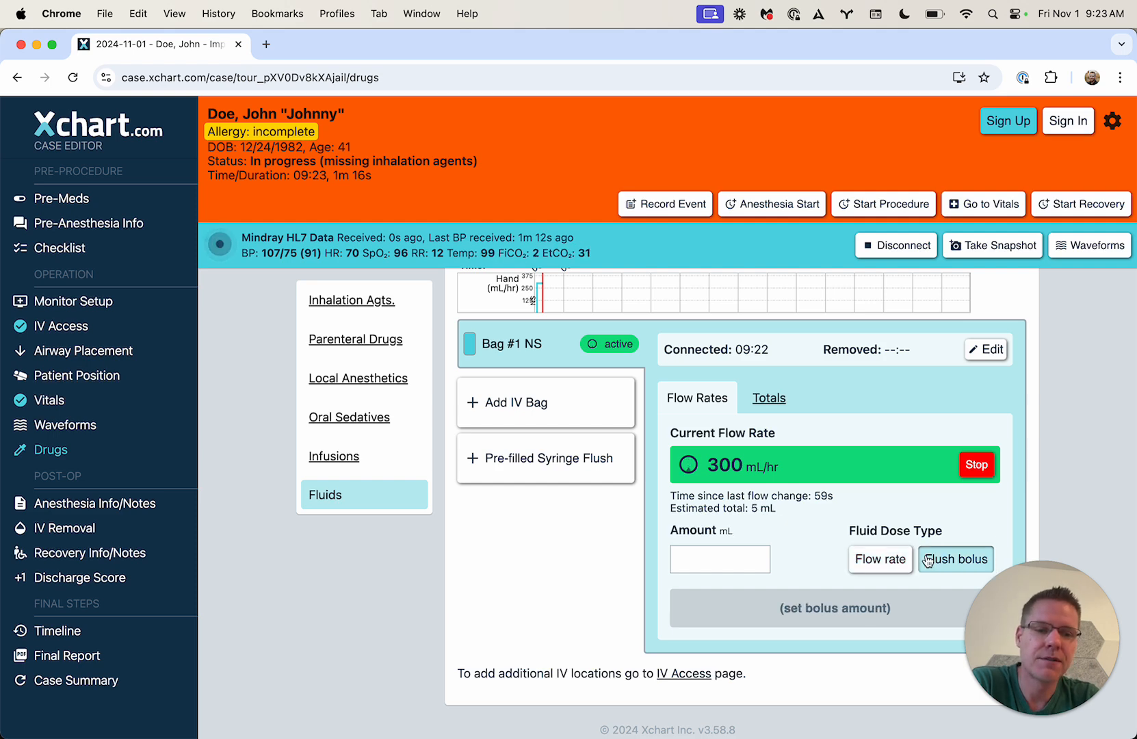
click(730, 567)
text(10)
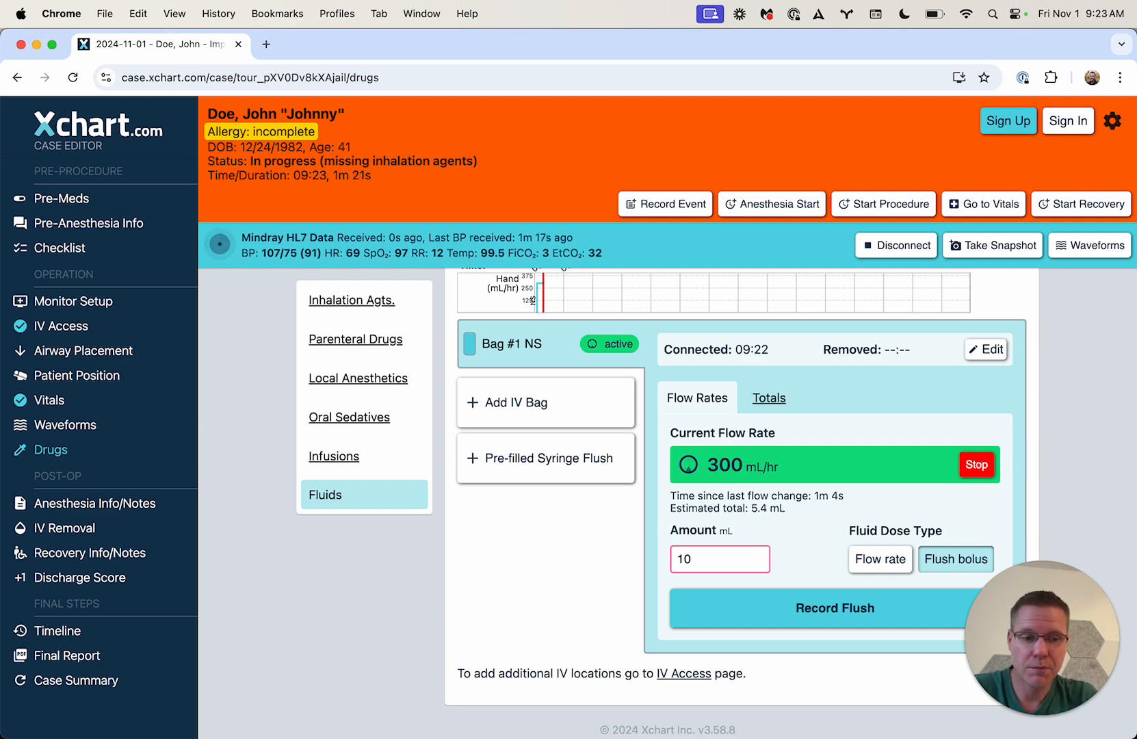
click(774, 602)
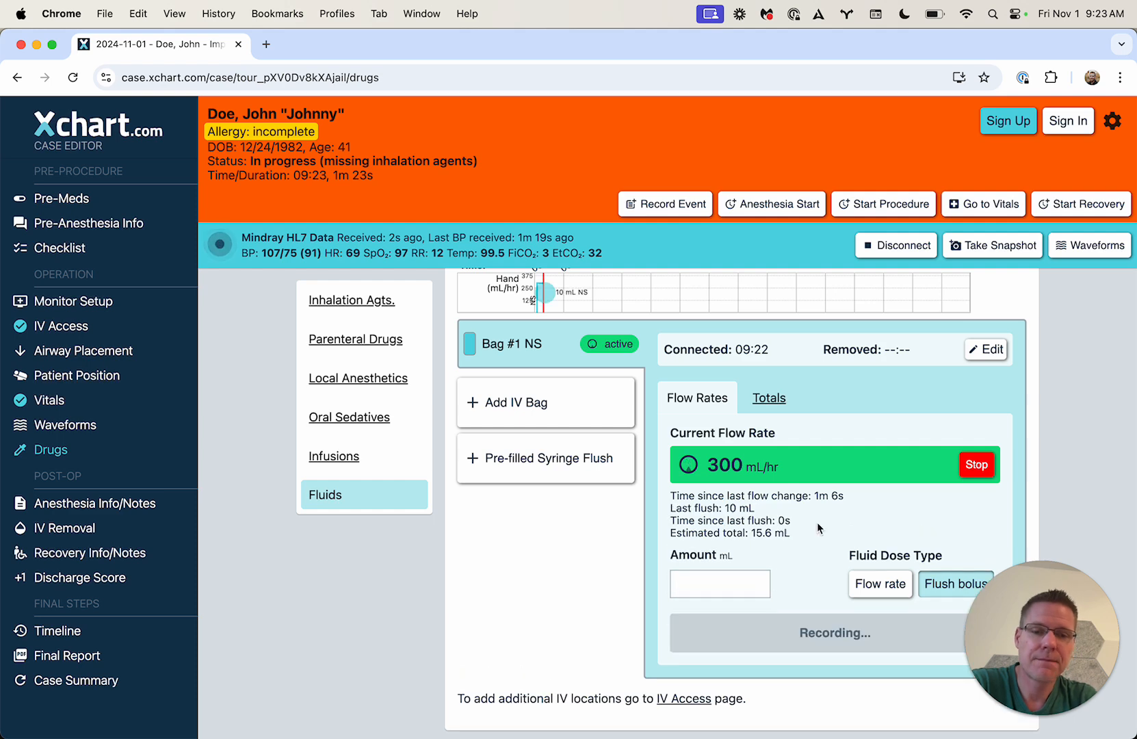
Step: Review the left hand site's fluid chart, site heading, and the NS bag's flow and flush details
scroll(824, 513, up, 2)
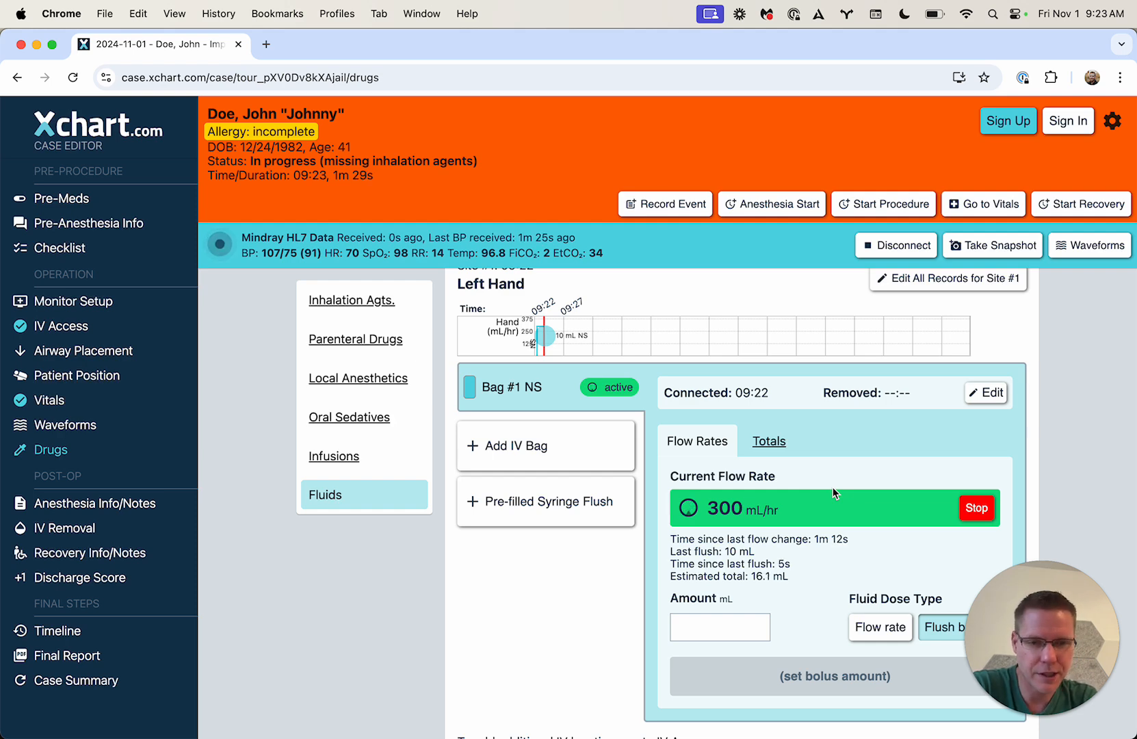
scroll(833, 487, down, 1)
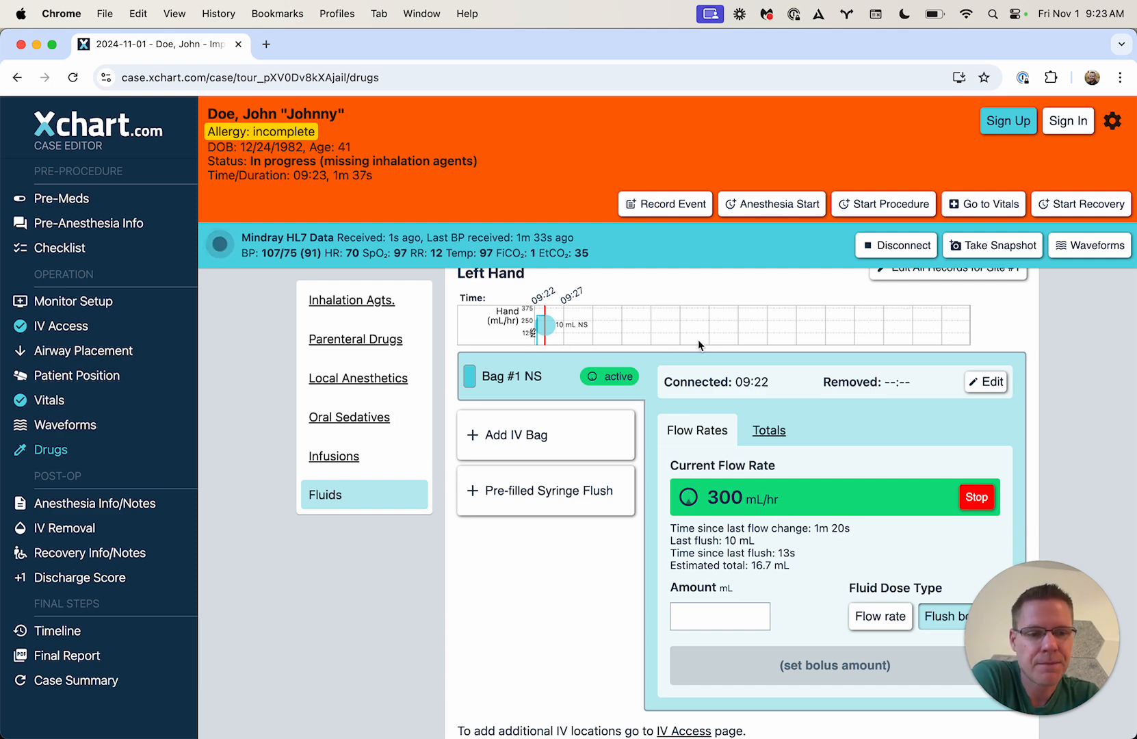
scroll(699, 344, up, 1)
scroll(718, 421, up, 1)
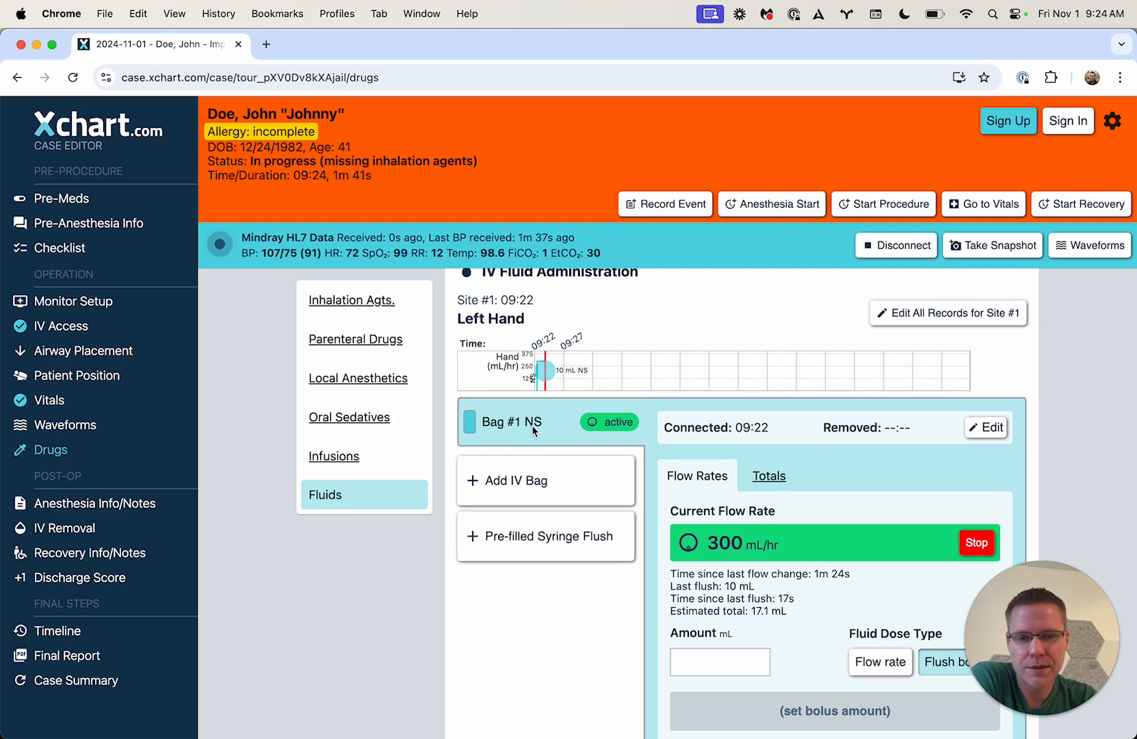
scroll(532, 418, up, 1)
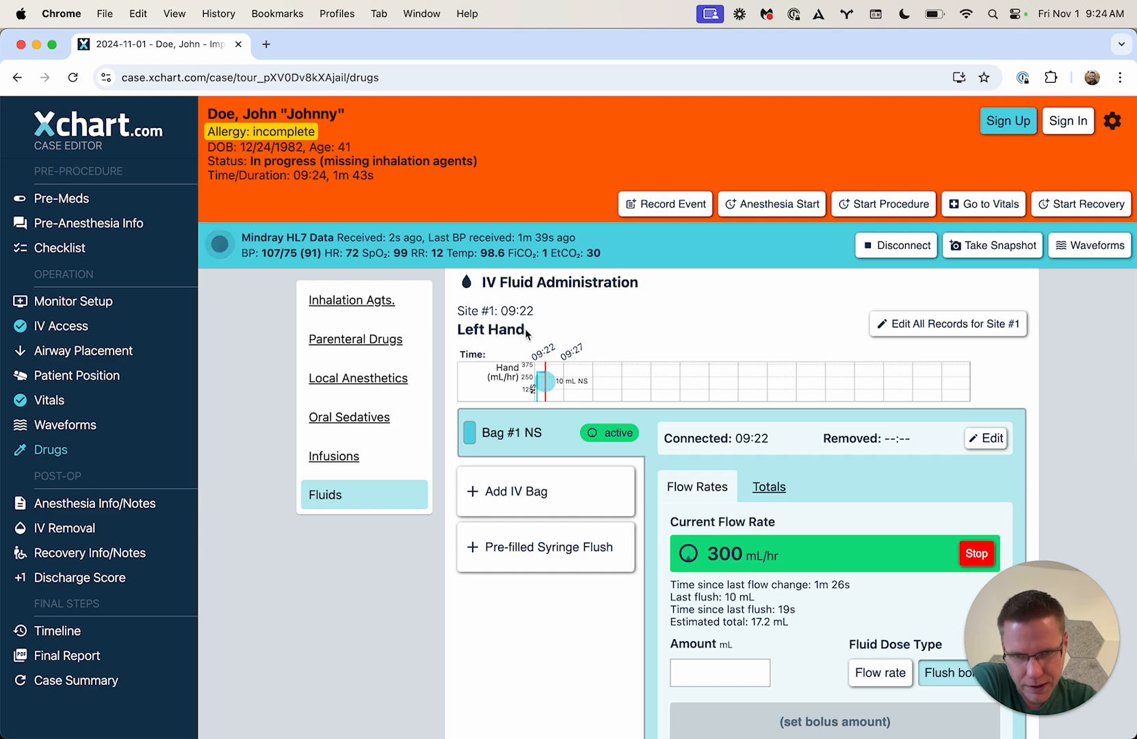
drag(526, 333, 456, 314)
click(674, 316)
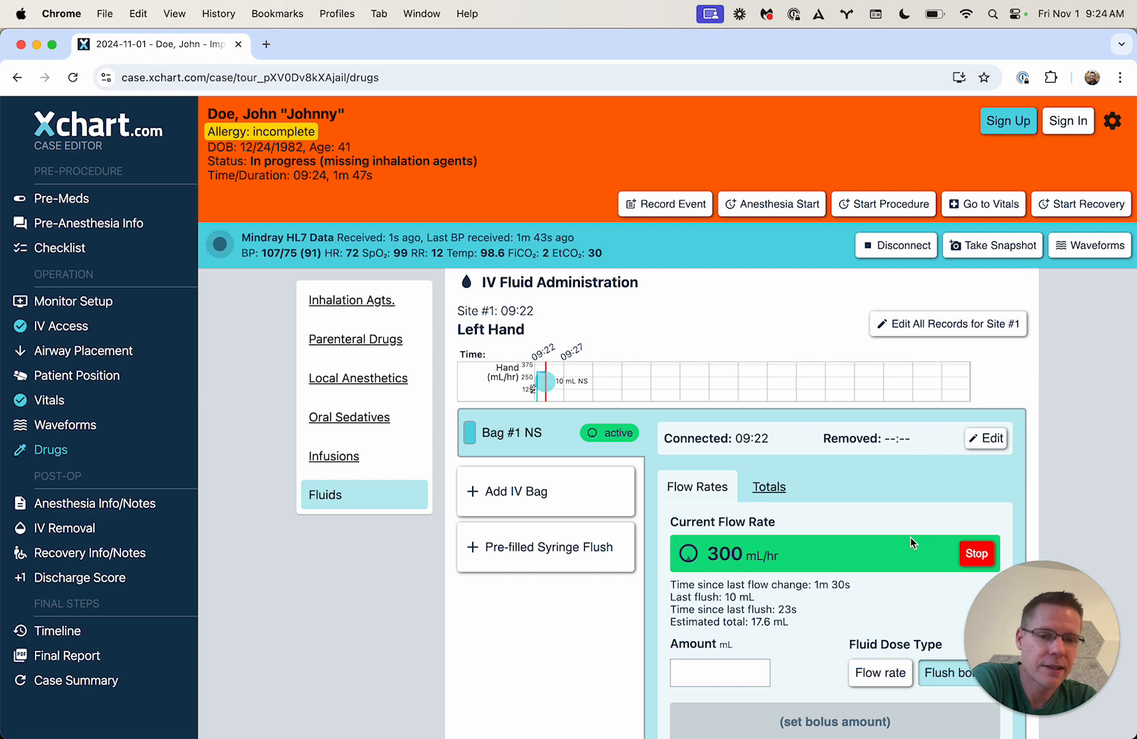
Step: Stop the NS bag's flow with the bag recorded as removed, and confirm 200 mL as its total used
scroll(910, 537, down, 1)
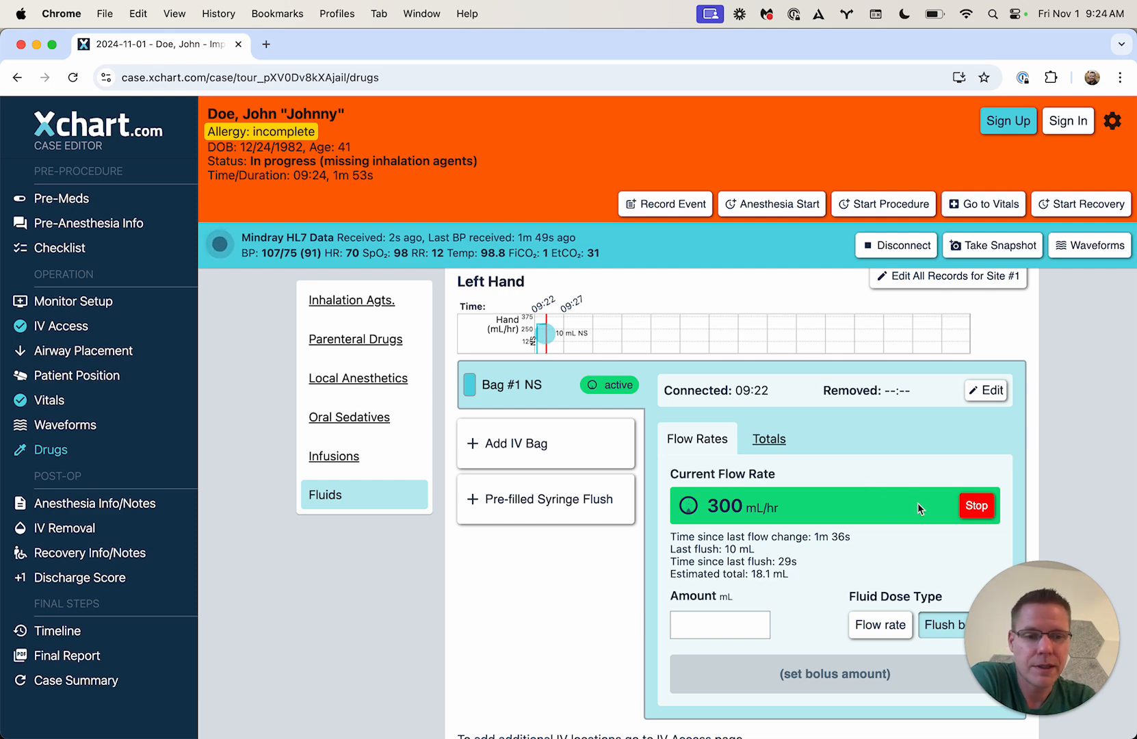
click(985, 508)
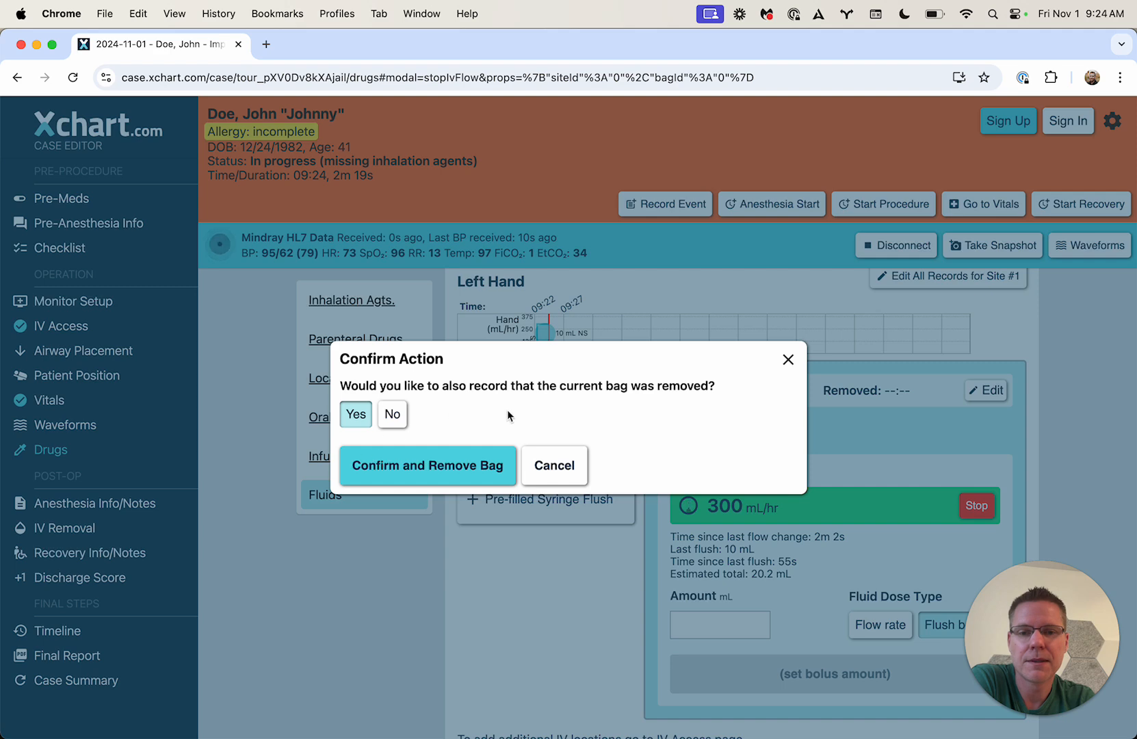
click(409, 470)
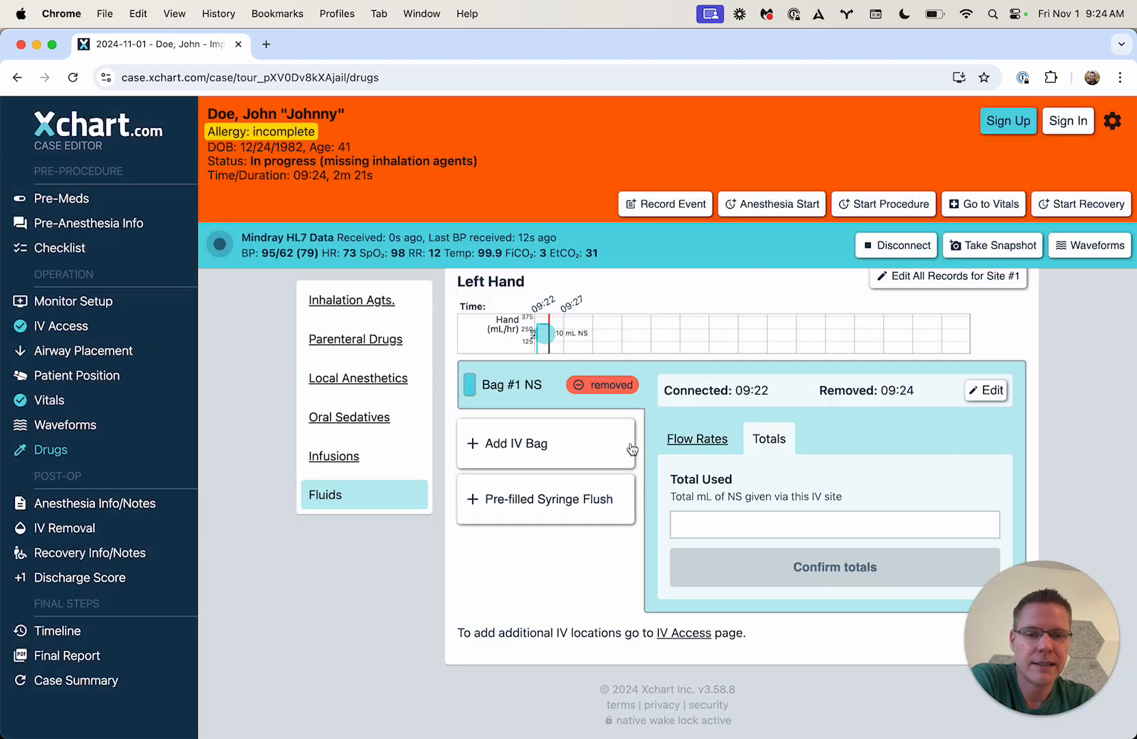
click(807, 521)
text(200)
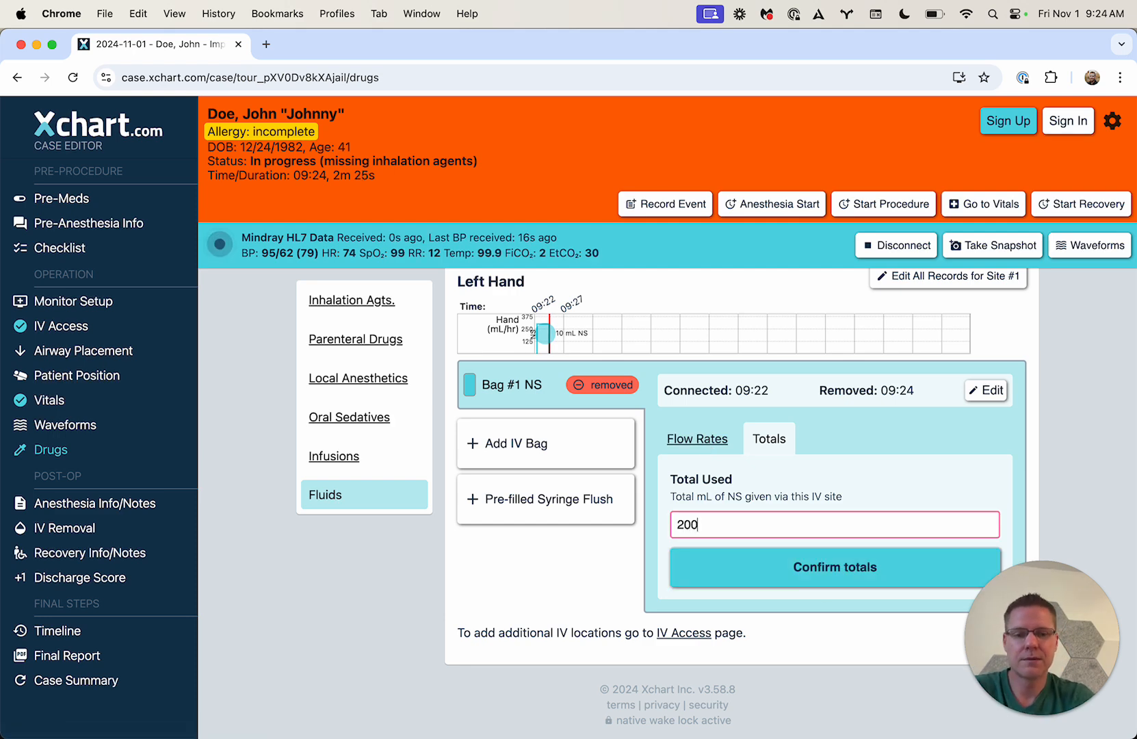
click(826, 582)
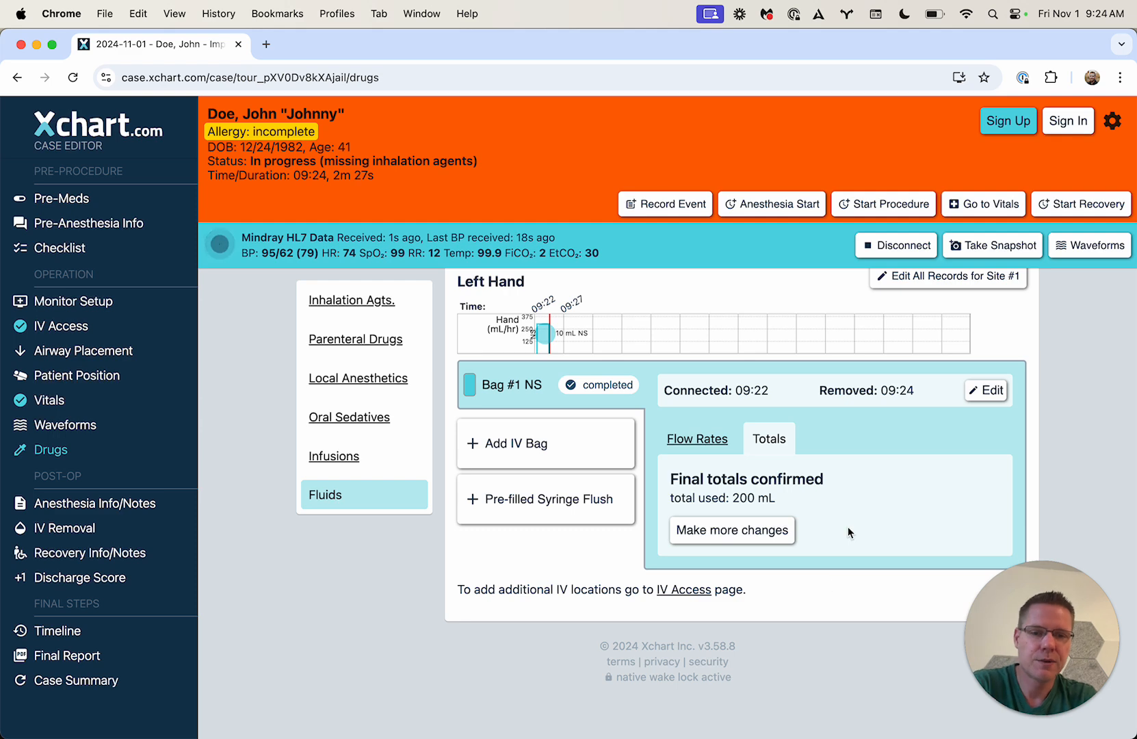
Step: Open all fluid records for site #1 and examine the NS bag's connection times, flow rate and bolus entries
scroll(850, 533, up, 2)
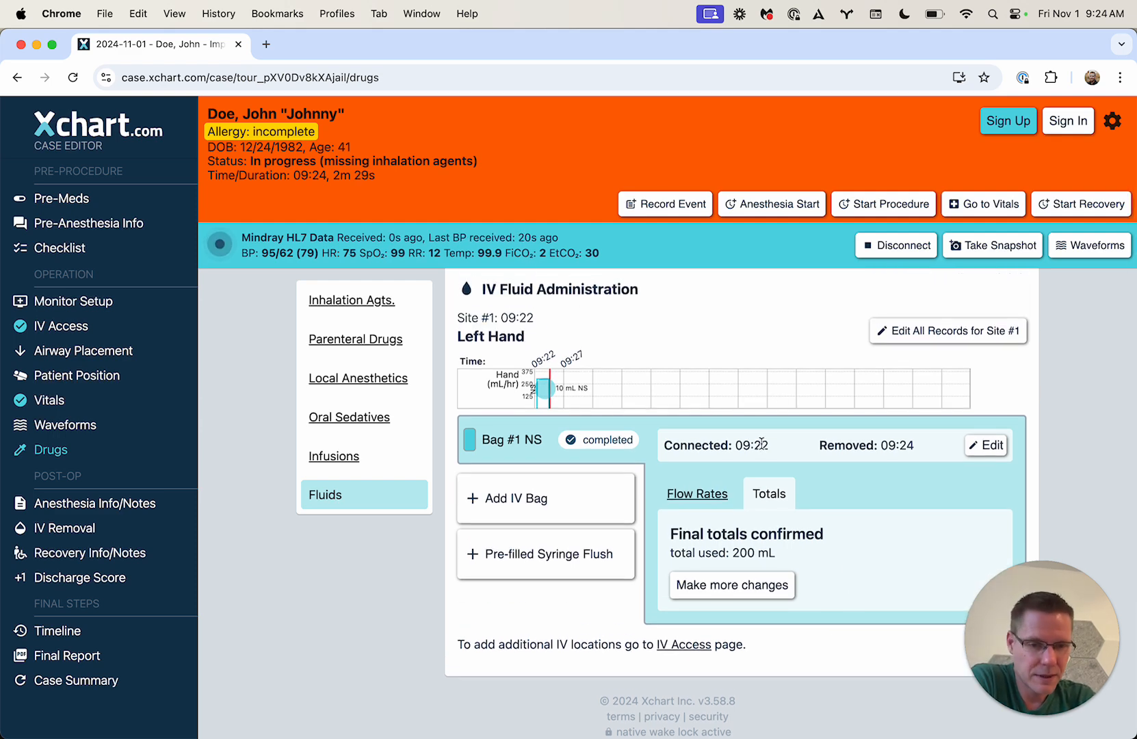
scroll(761, 444, up, 1)
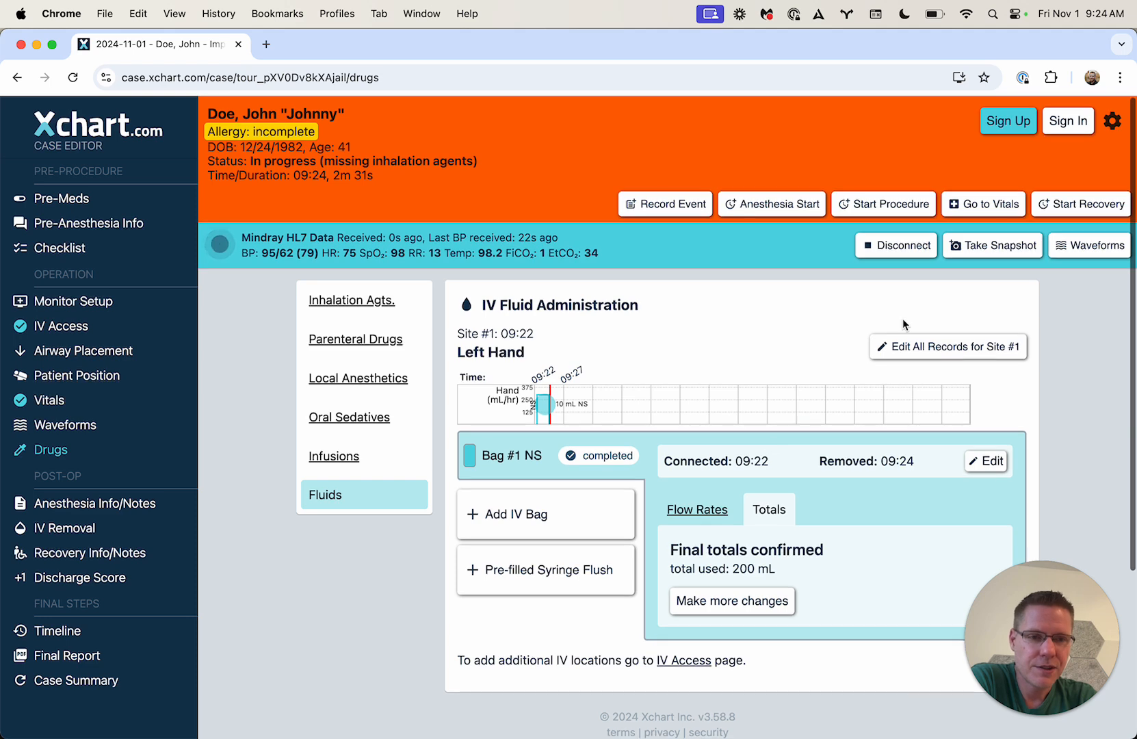
click(896, 342)
scroll(528, 414, down, 3)
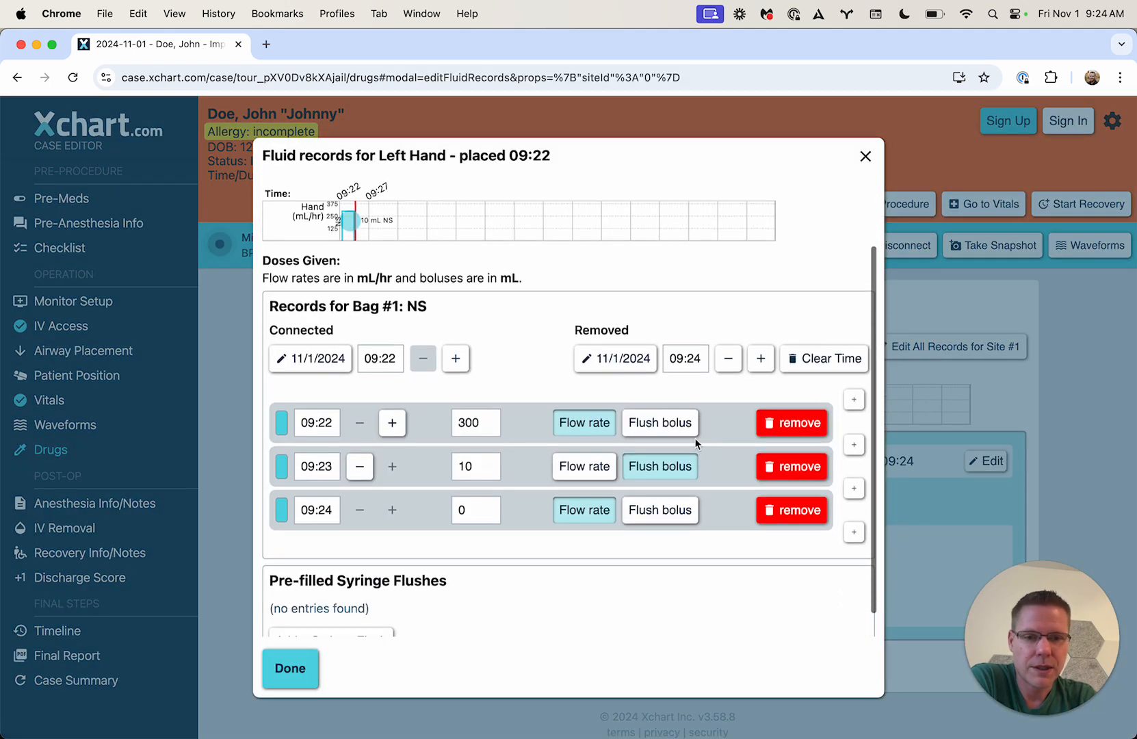
drag(273, 305, 401, 307)
click(452, 302)
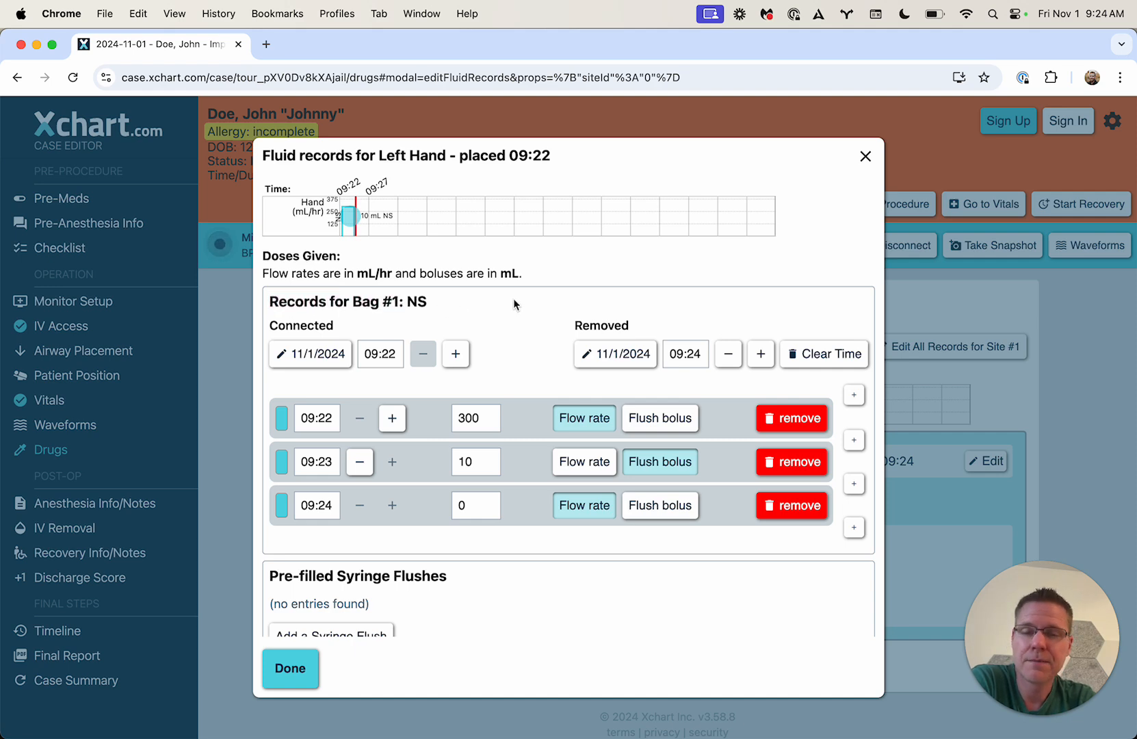
scroll(513, 298, up, 2)
drag(300, 156, 440, 156)
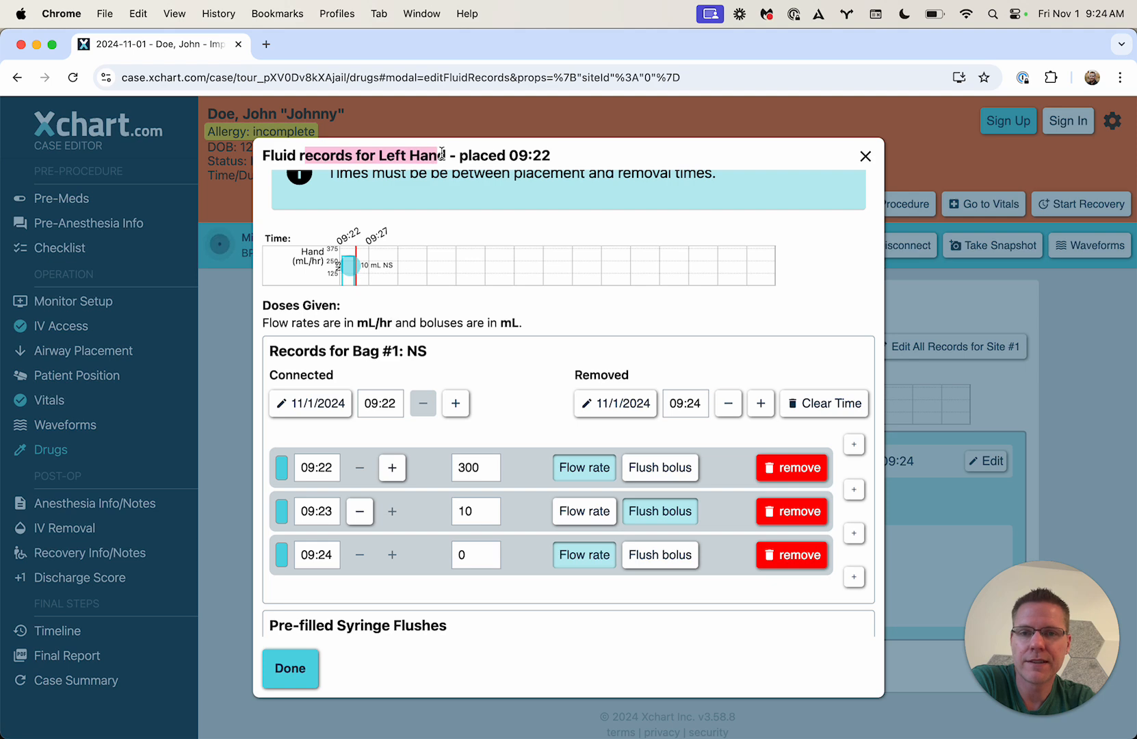
double_click(441, 155)
click(644, 337)
scroll(644, 338, down, 1)
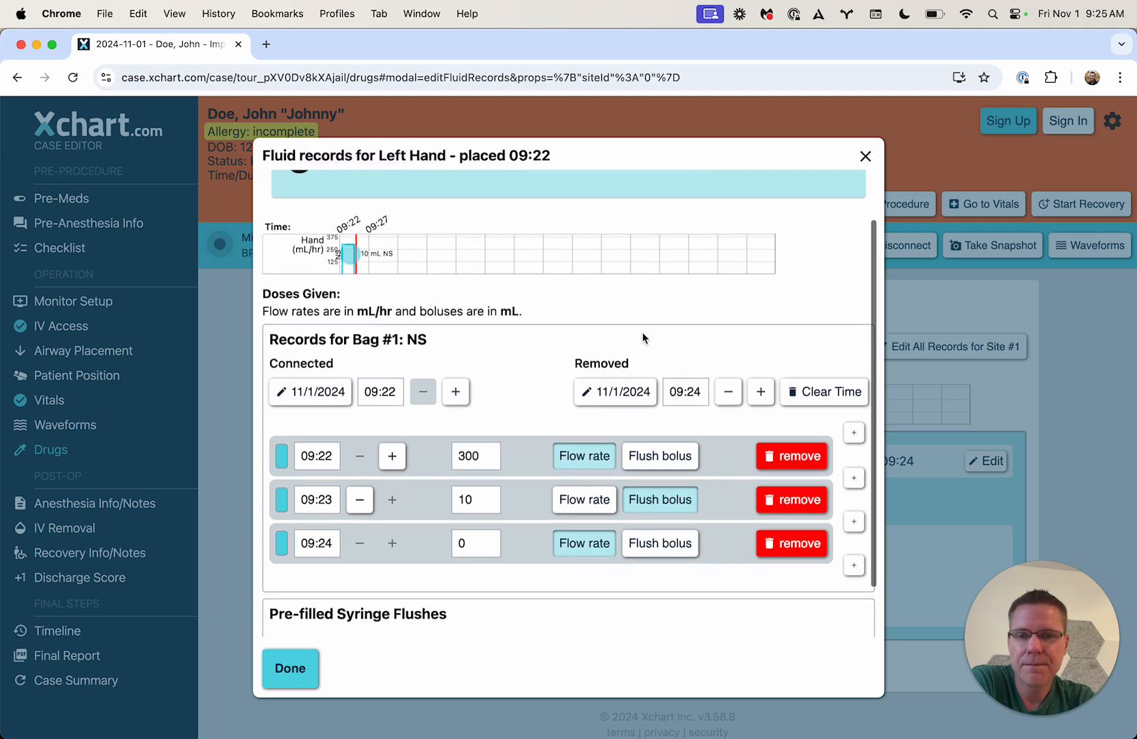
scroll(644, 338, up, 2)
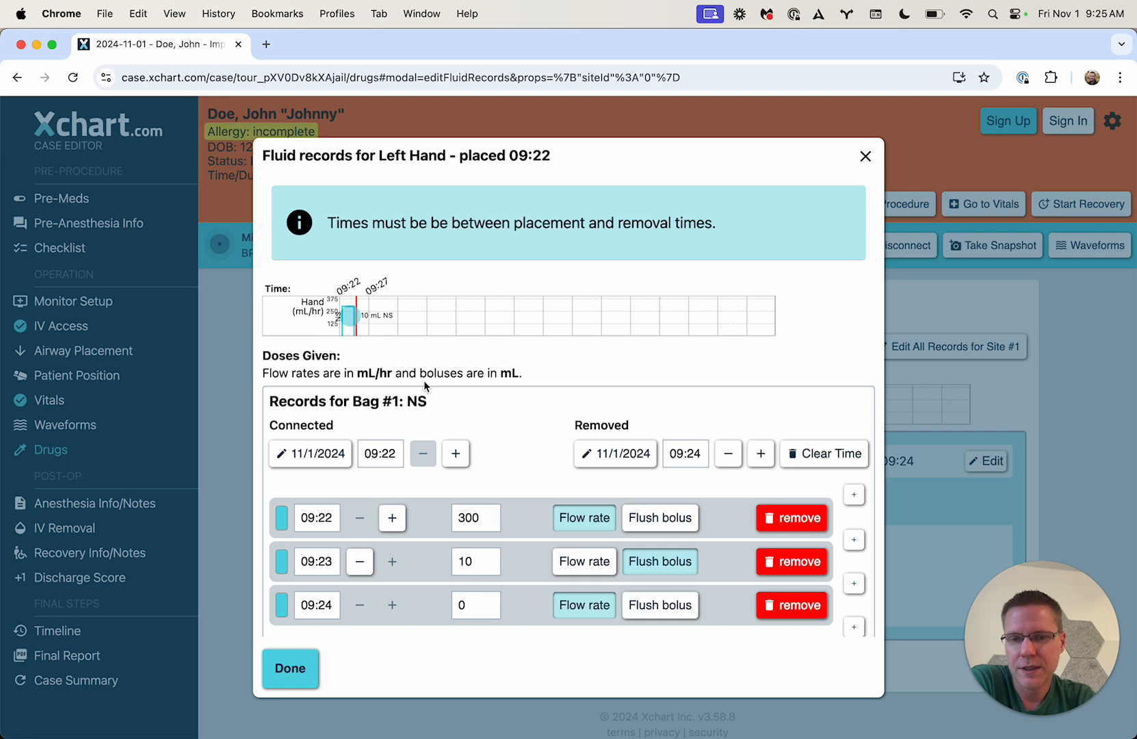
Step: Finish reviewing the site #1 fluid records and add a D5W bag to the left hand IV site
scroll(424, 380, down, 4)
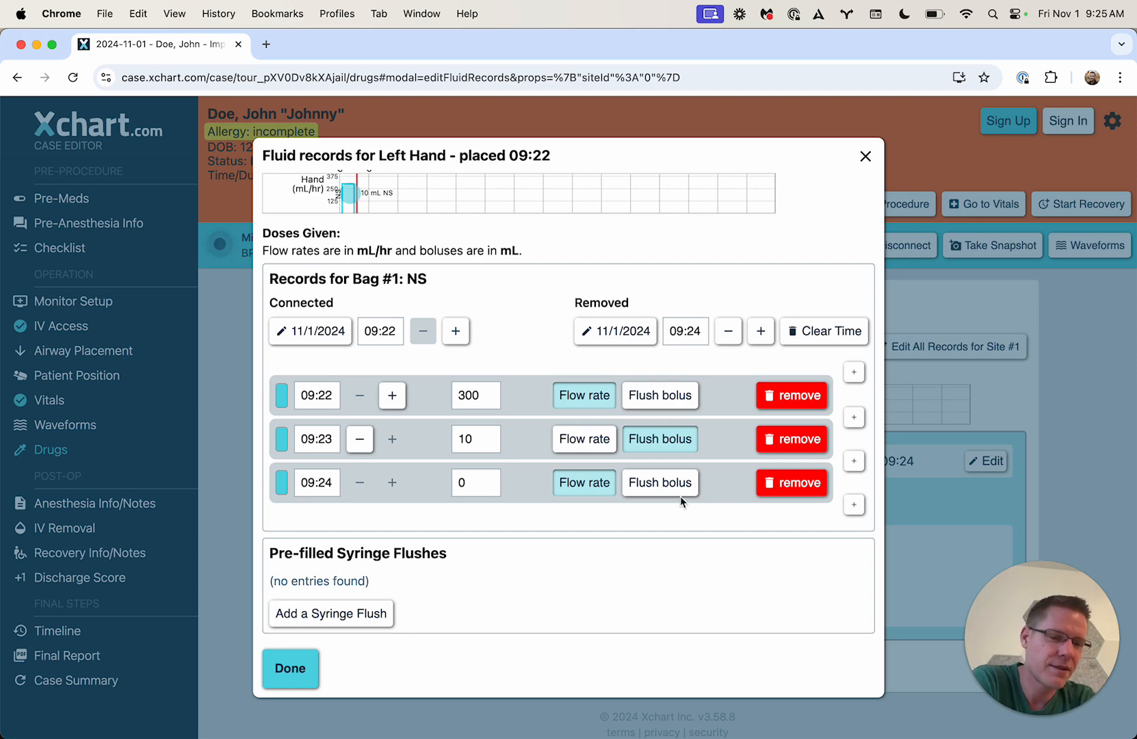
click(301, 668)
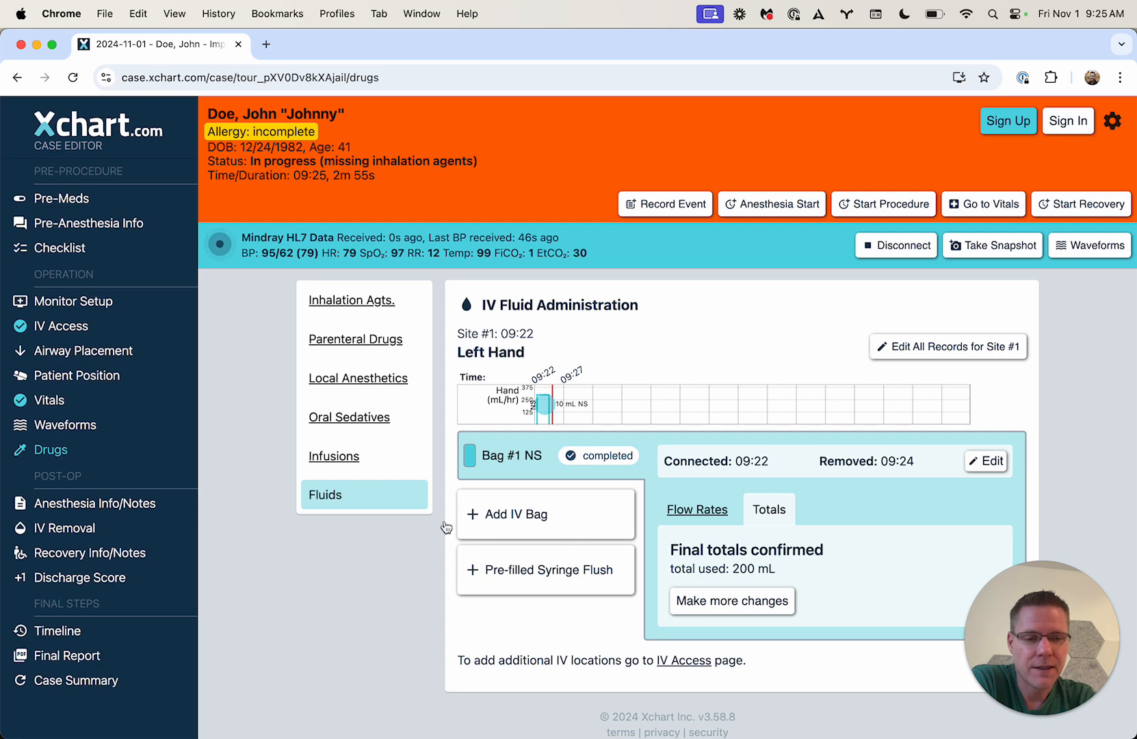
click(553, 520)
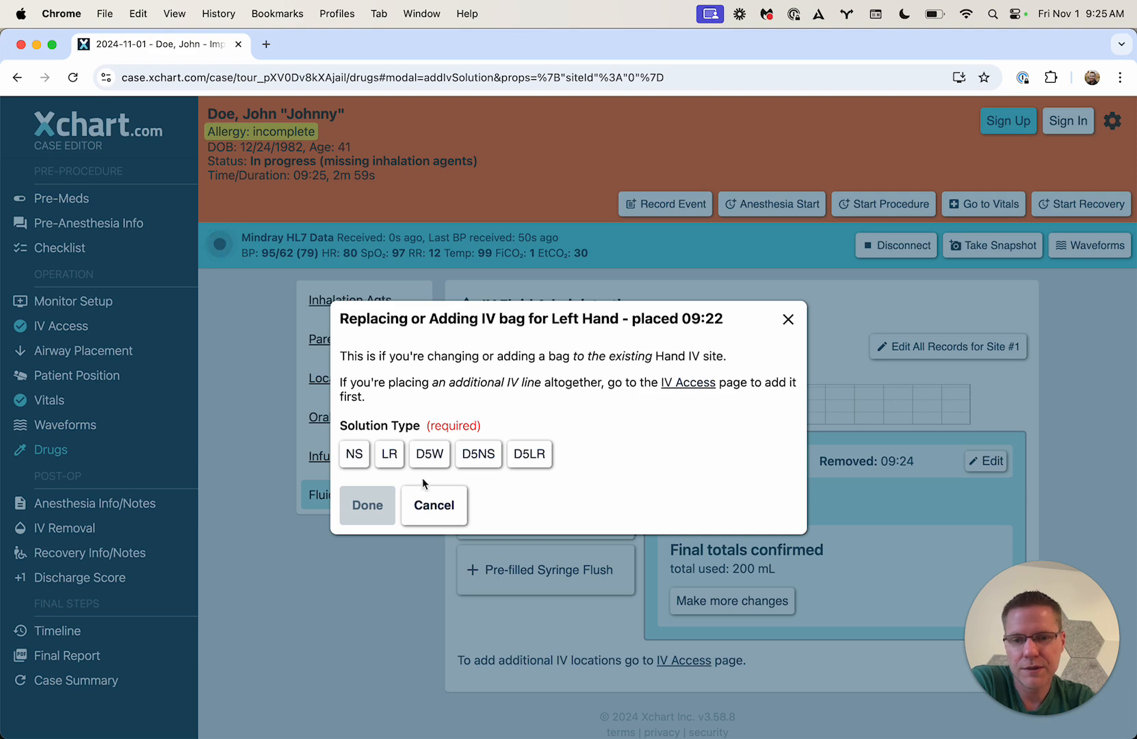
click(428, 455)
click(368, 505)
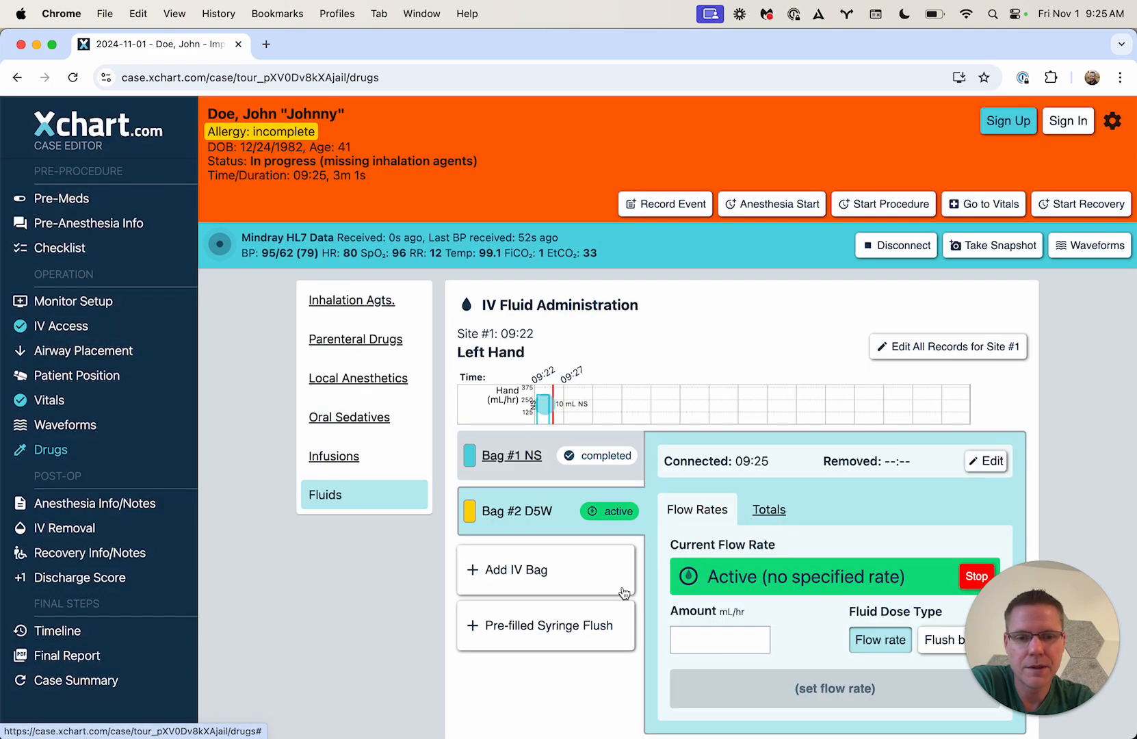
Step: Set the D5W bag's connected time to 09:23
scroll(623, 593, down, 1)
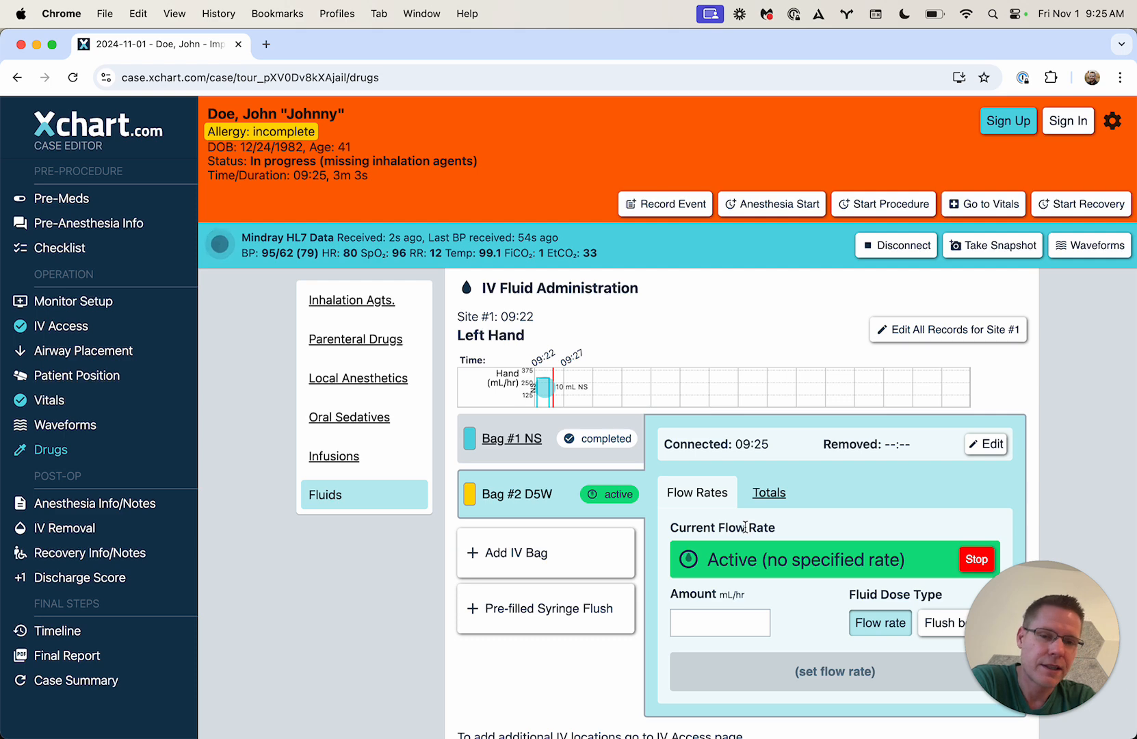
click(986, 444)
click(818, 475)
click(818, 475)
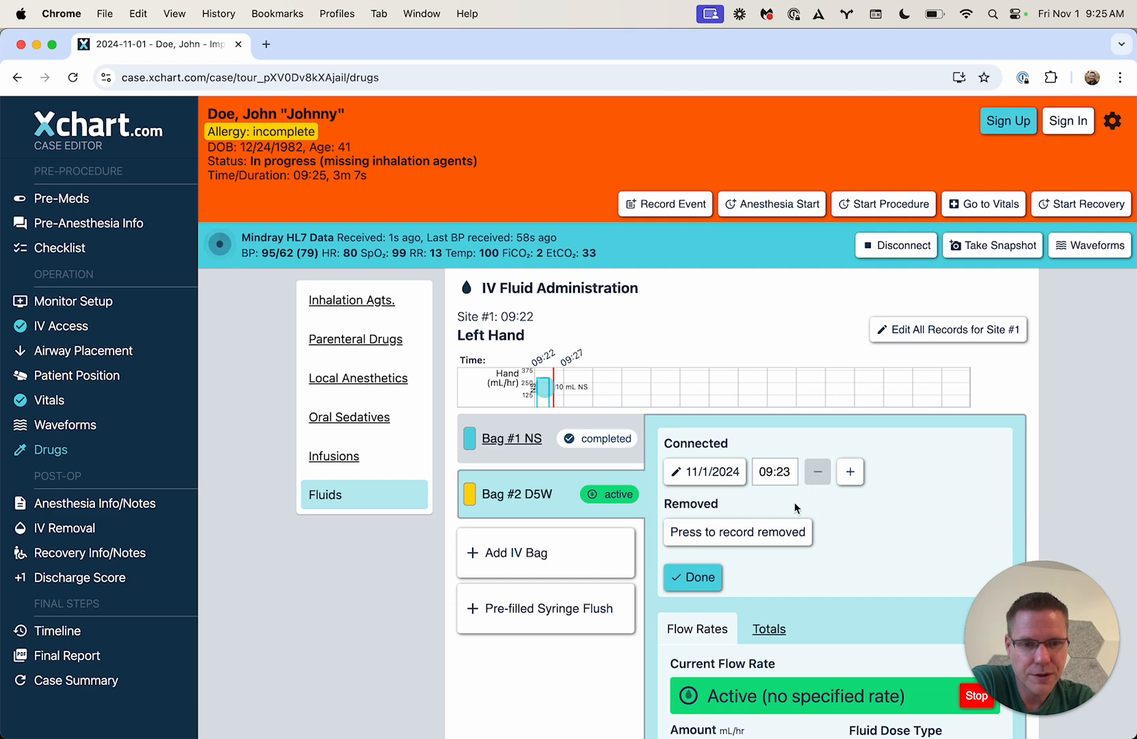
click(691, 577)
Step: Record a flow rate of 500 mL/hr for the D5W bag
scroll(904, 562, down, 1)
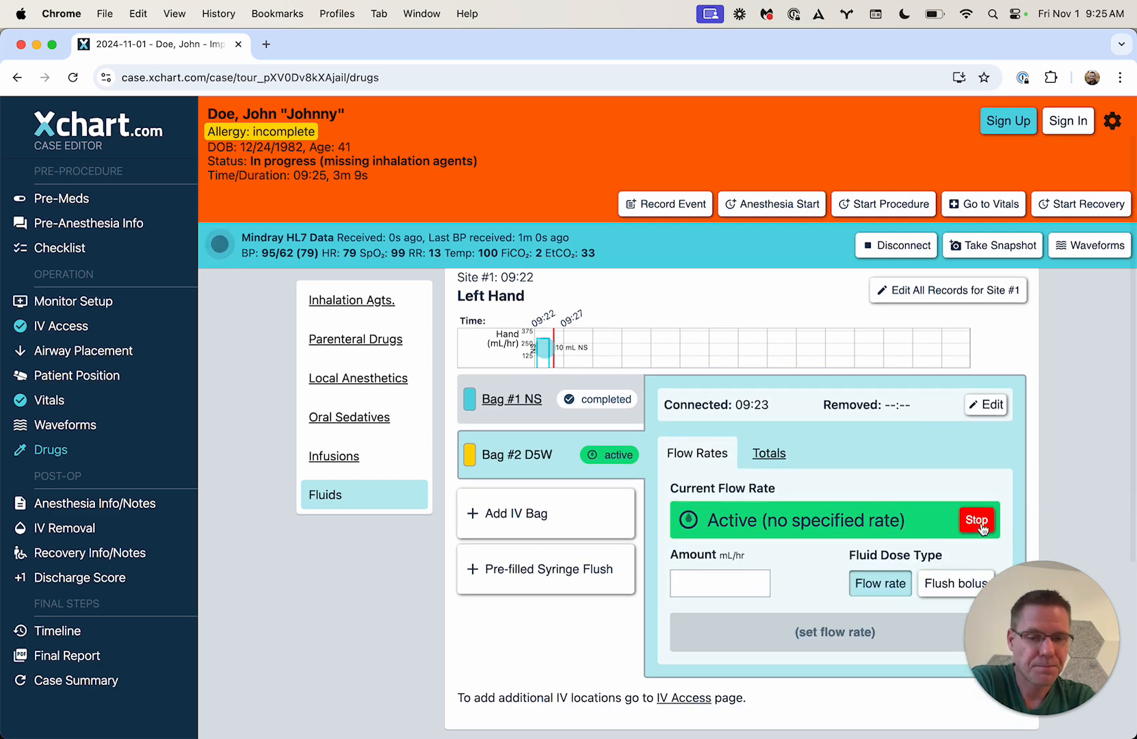
click(712, 583)
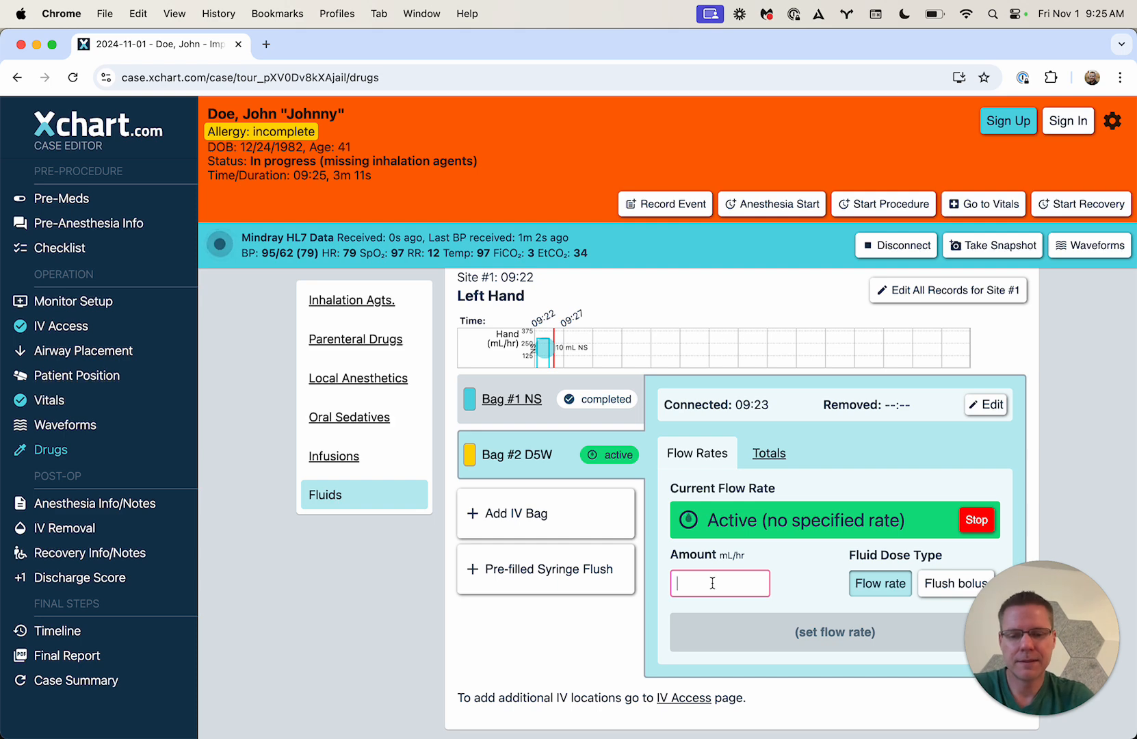
text(500)
click(775, 667)
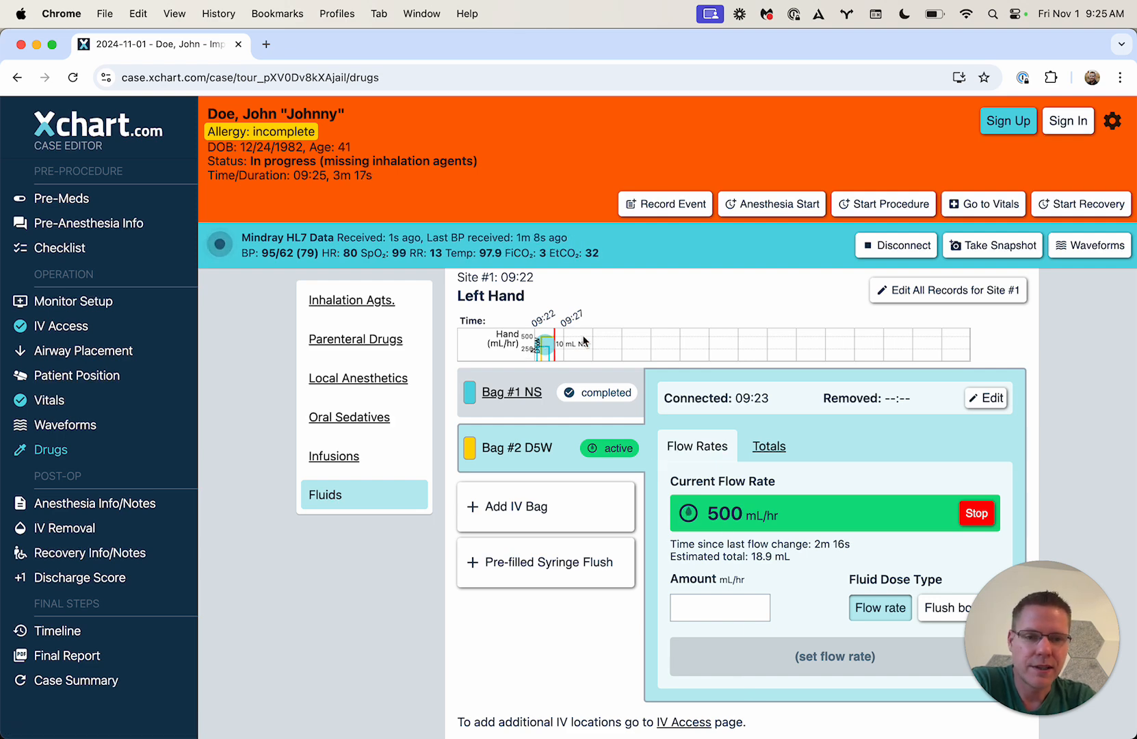
Step: Record a 10 mL pre-filled syringe flush at the left hand site
scroll(860, 487, down, 1)
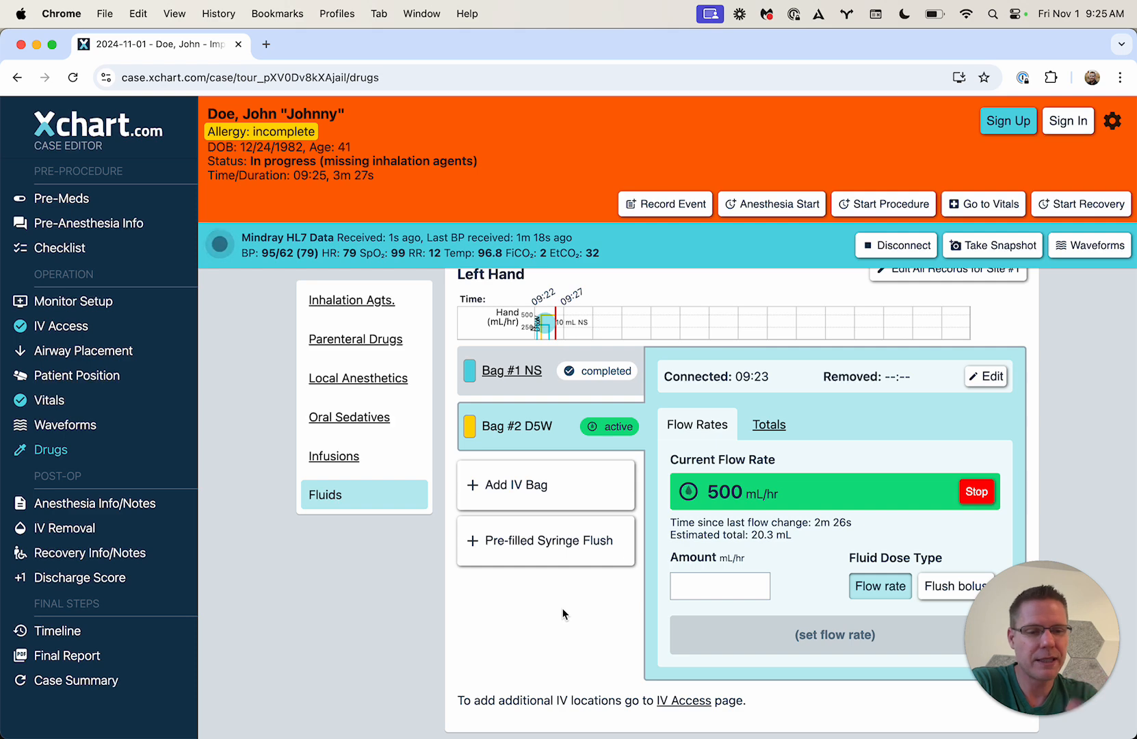
click(557, 562)
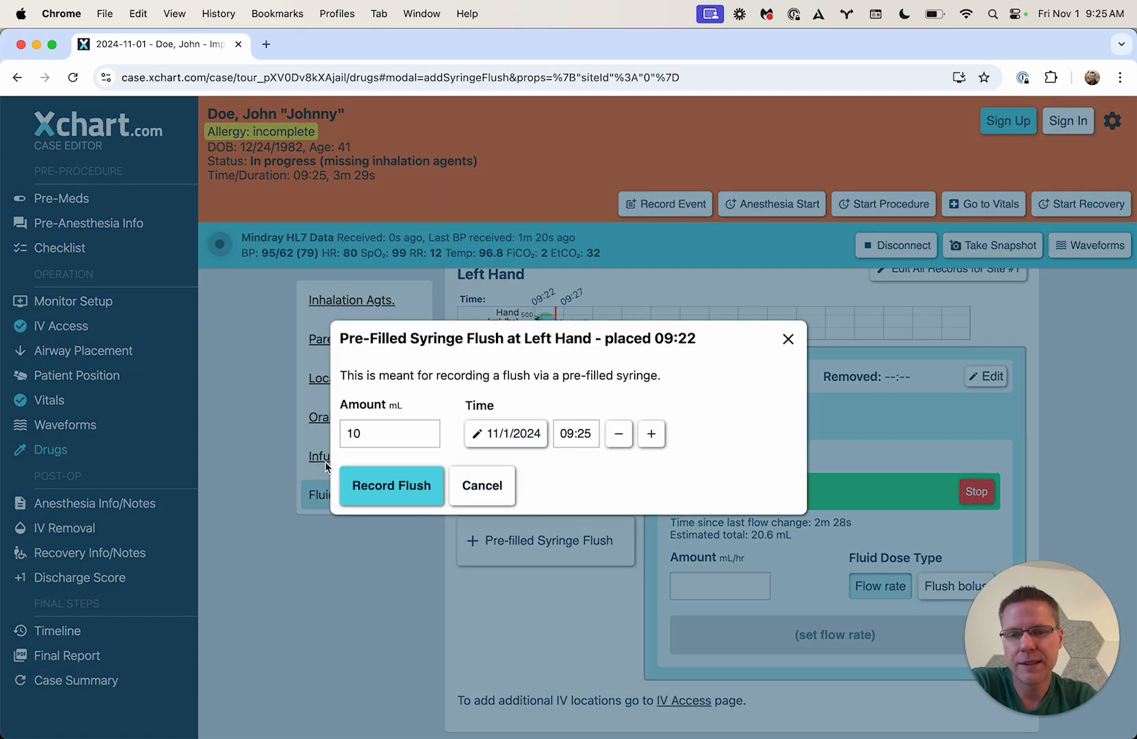
click(386, 493)
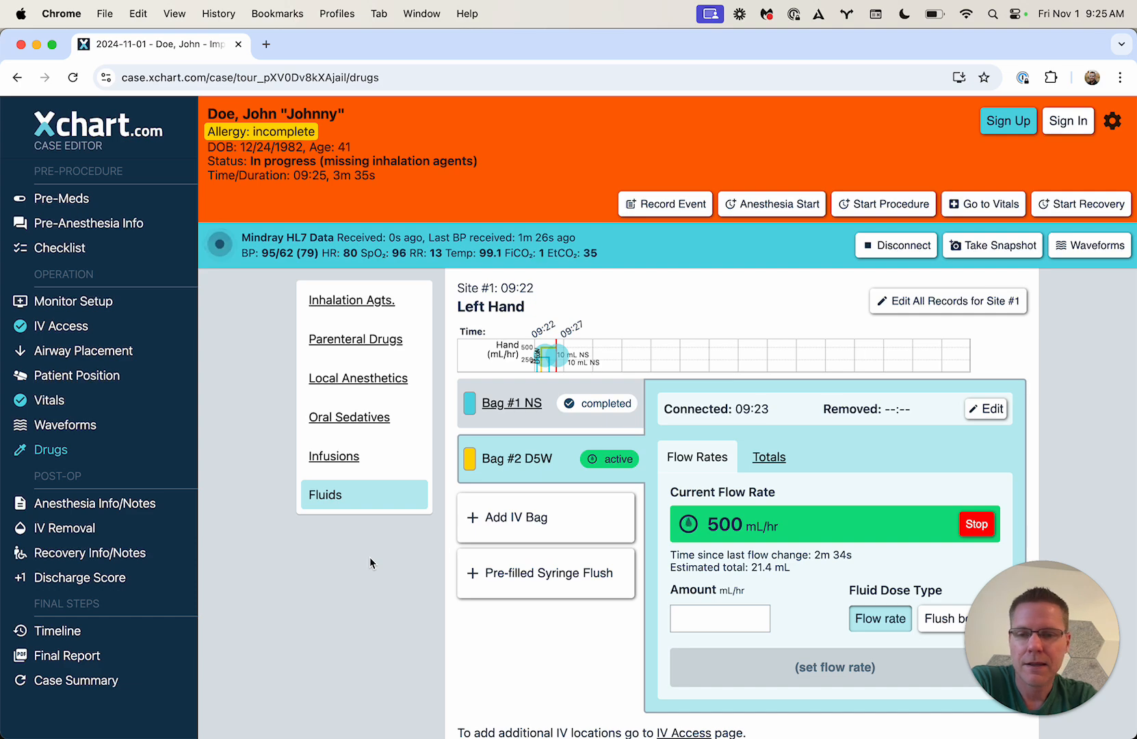
Step: Open the final report and examine its IV section for bag flow rates, syringe flushes and total fluid administered
click(103, 655)
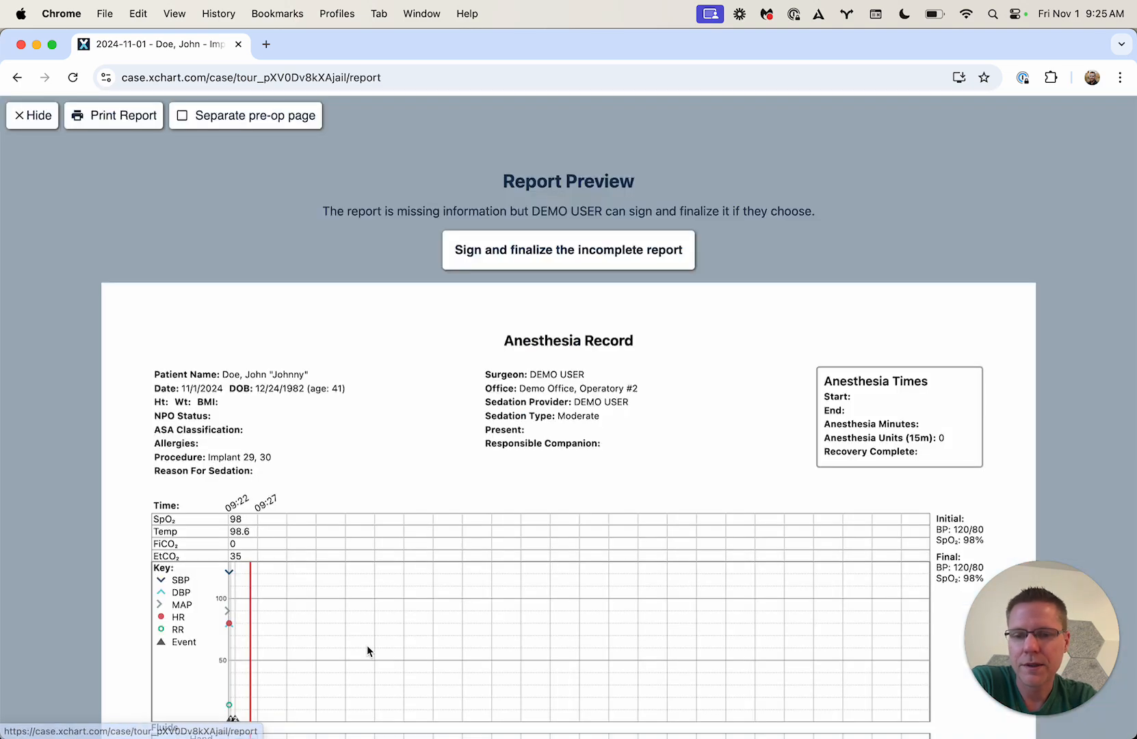
scroll(367, 647, down, 5)
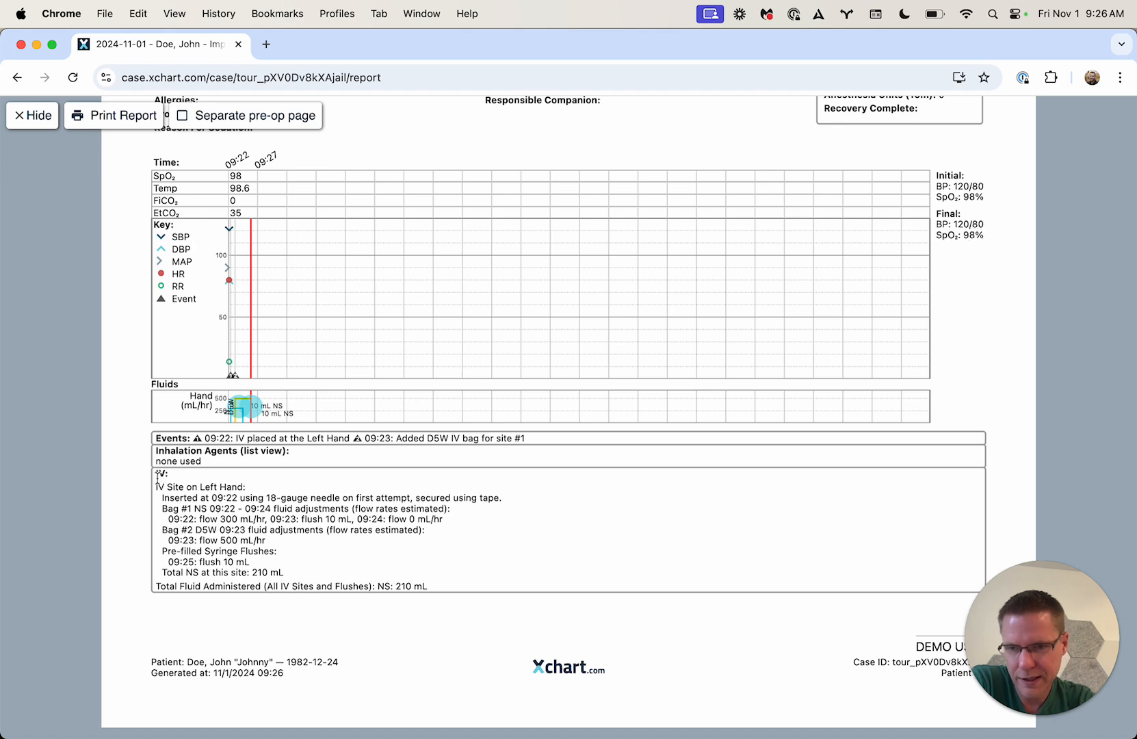
drag(157, 473, 461, 581)
click(460, 582)
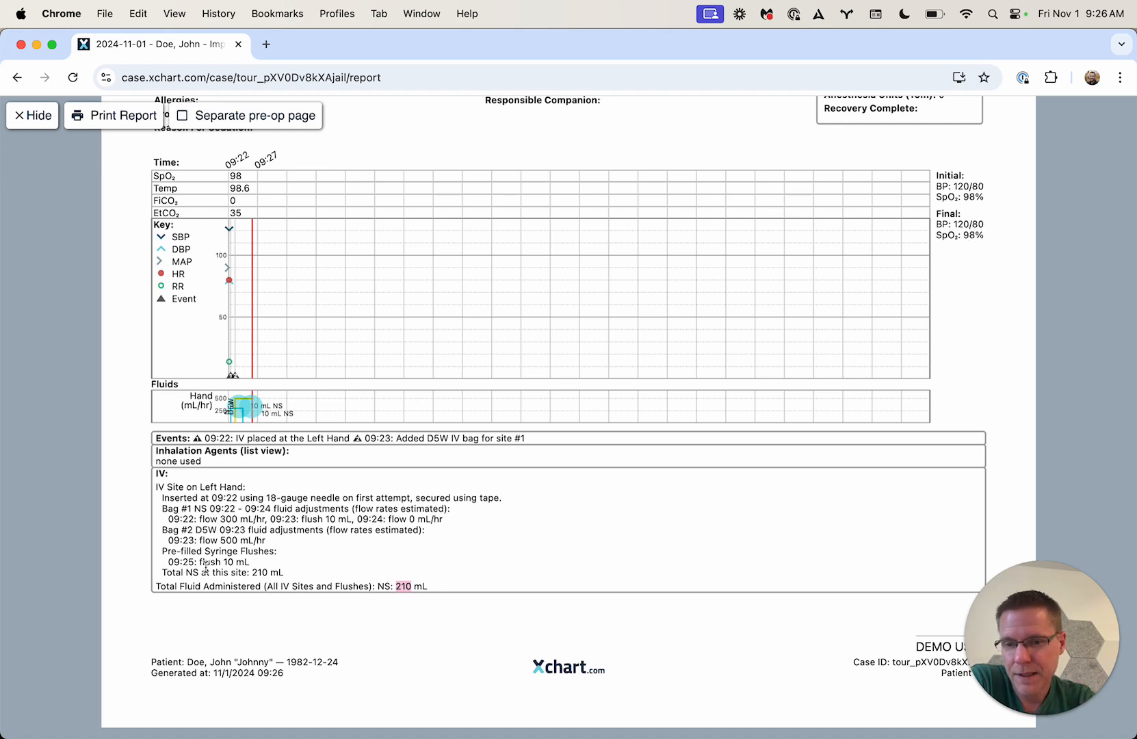
drag(165, 572, 274, 572)
click(269, 569)
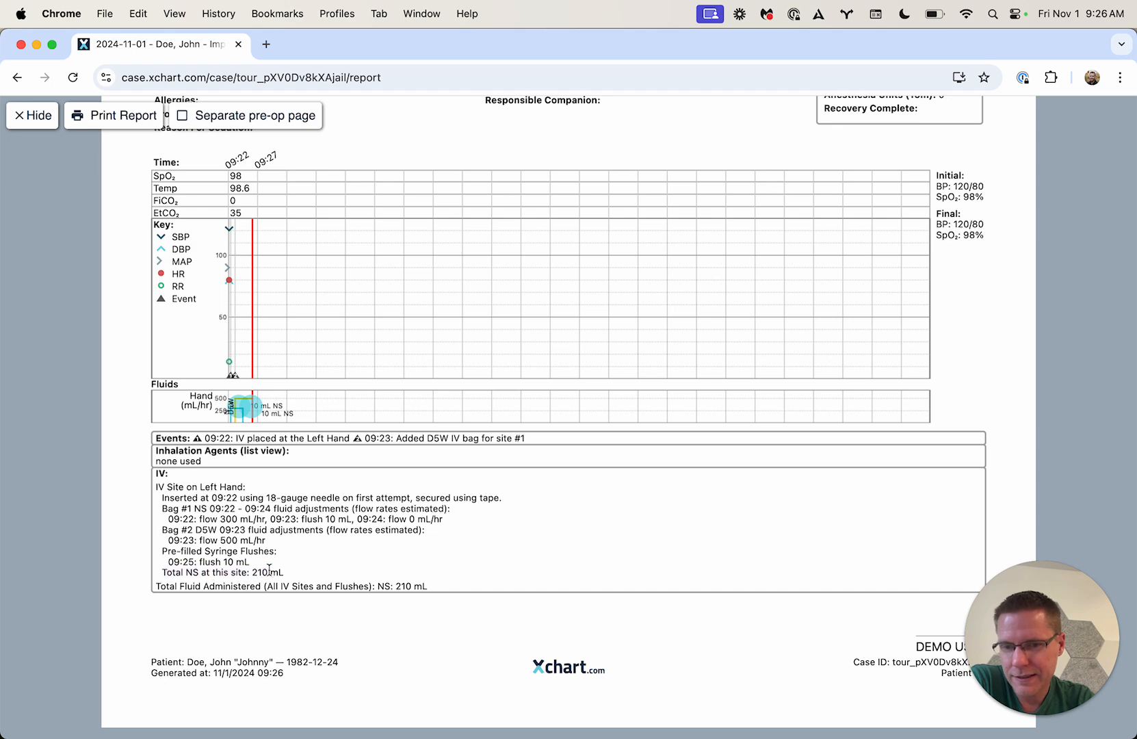
drag(170, 561, 244, 537)
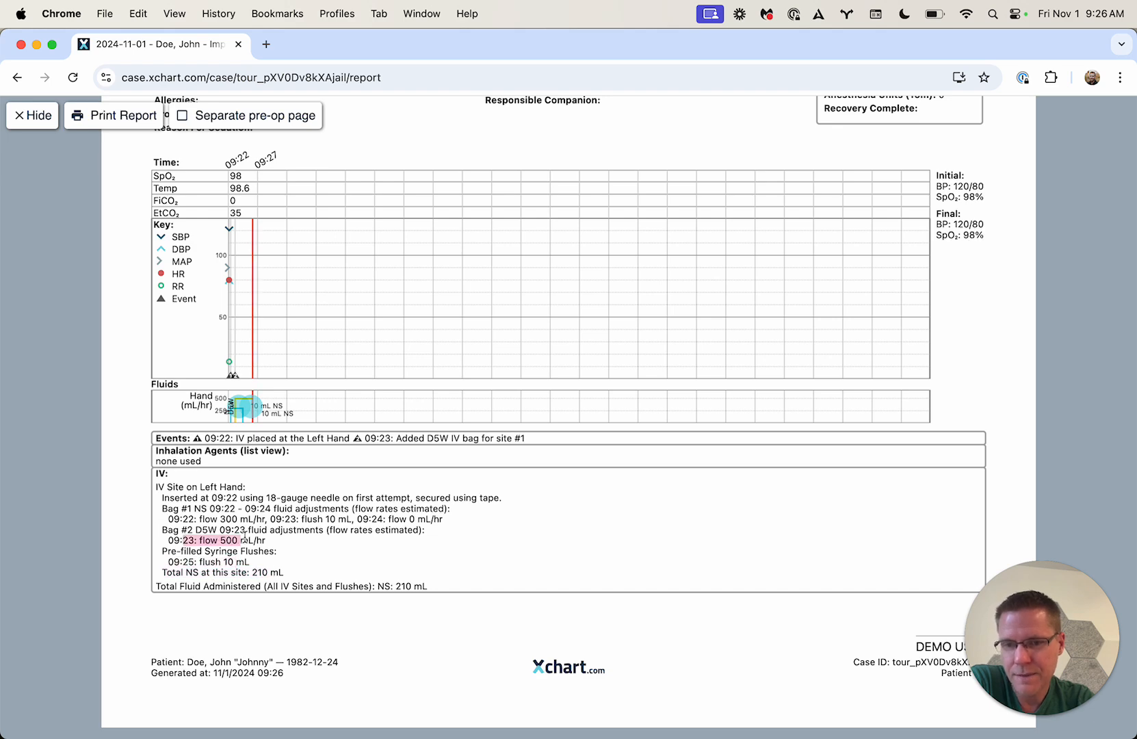
click(238, 536)
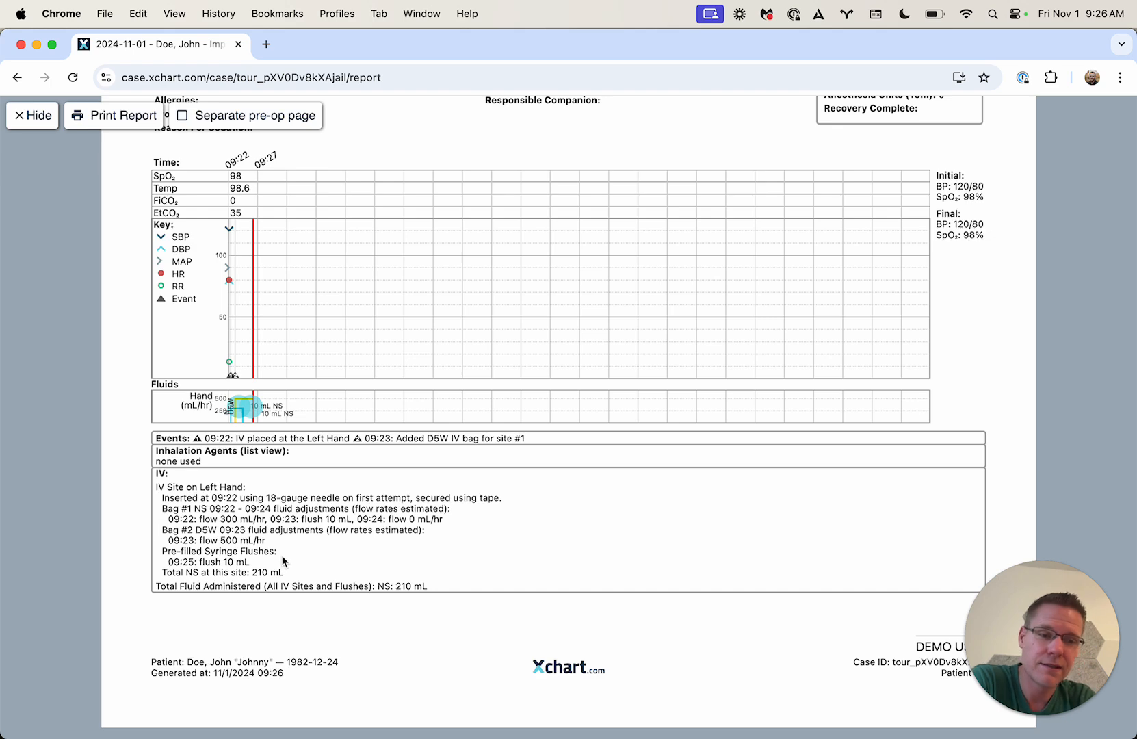
Step: Leave the report preview and return to the case's IV fluid administration records
click(47, 127)
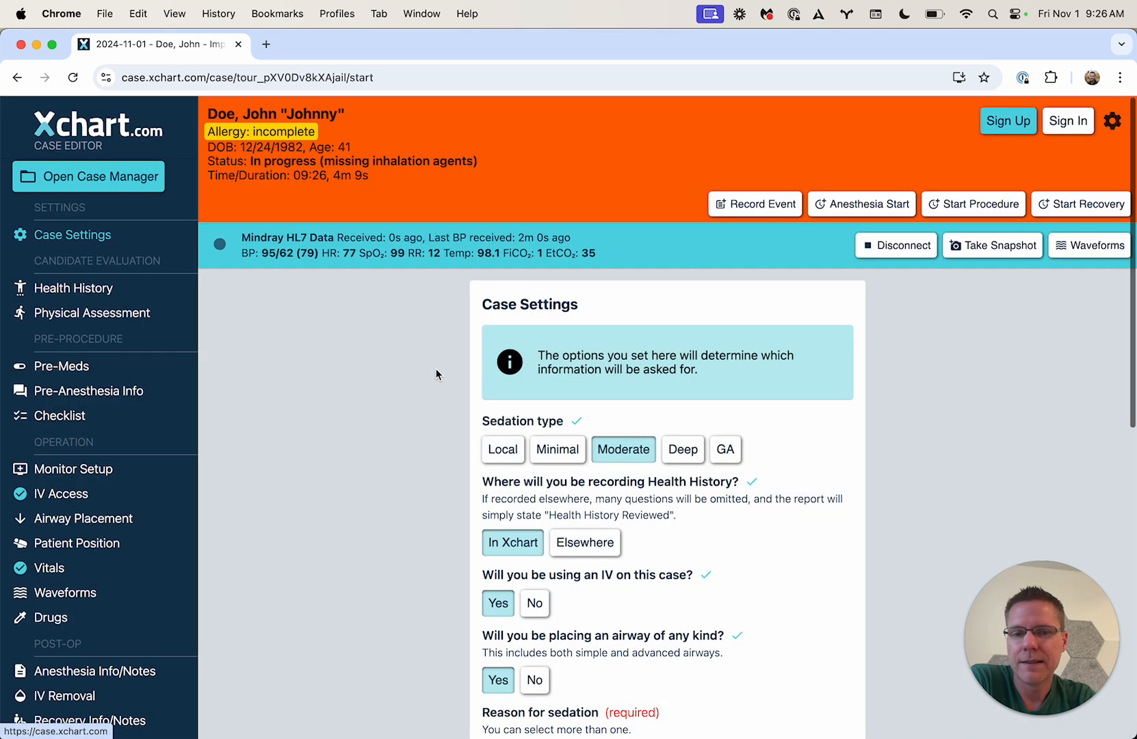
click(52, 617)
scroll(307, 592, down, 2)
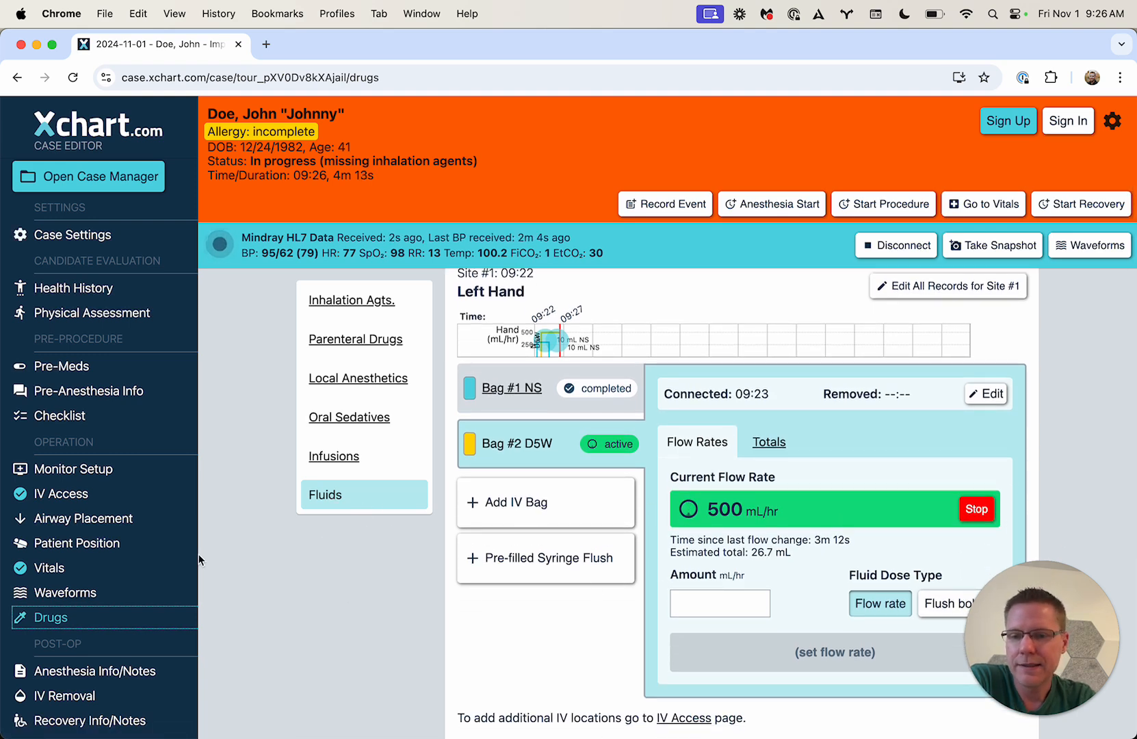
scroll(591, 624, down, 5)
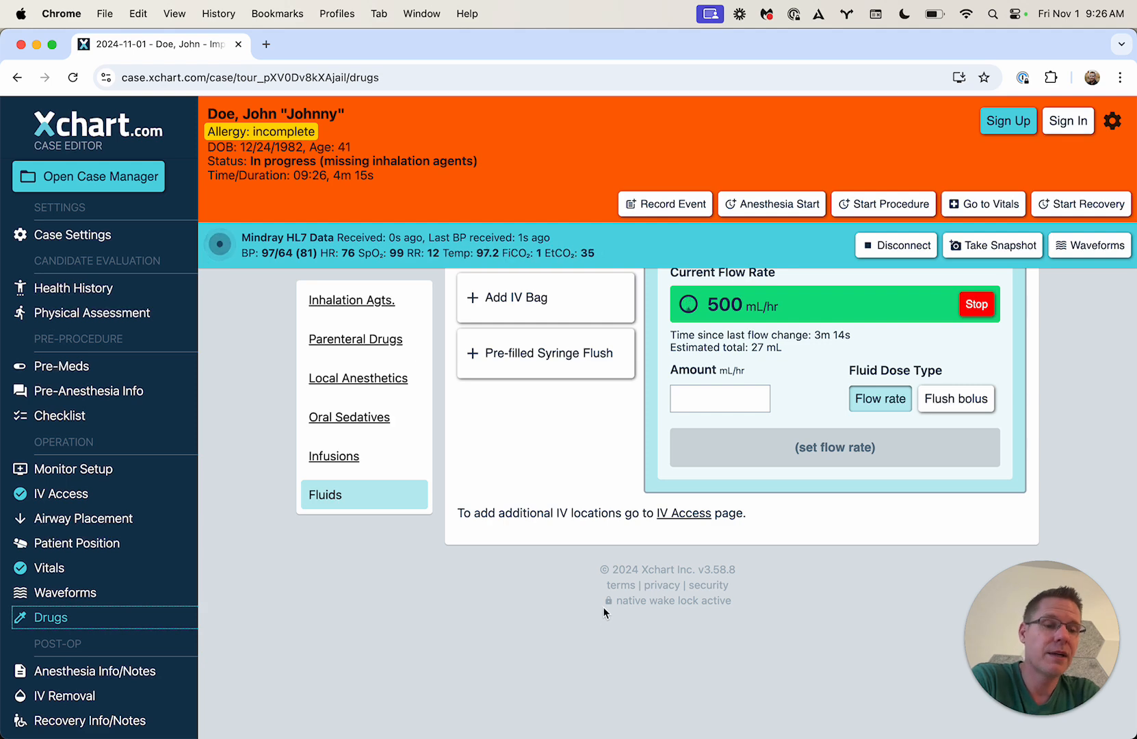
Step: Add another IV site on the IV Access page with gauge 20, right side and AC location
click(680, 514)
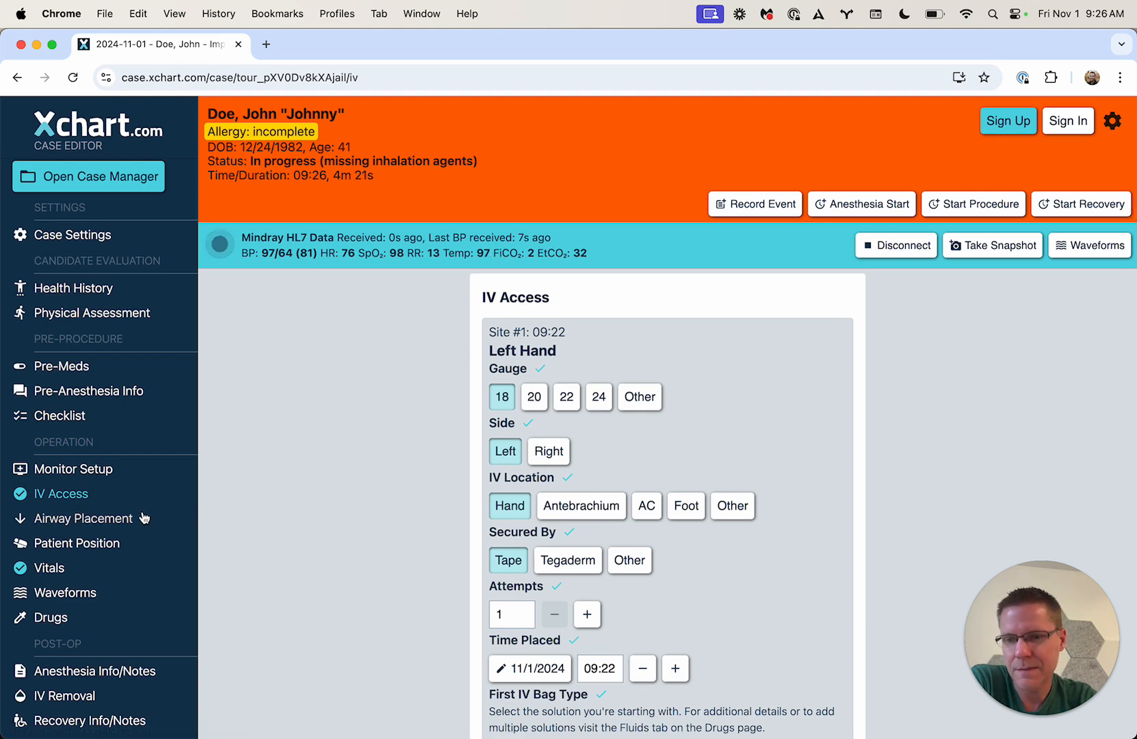
click(94, 495)
scroll(582, 582, down, 3)
scroll(580, 582, down, 2)
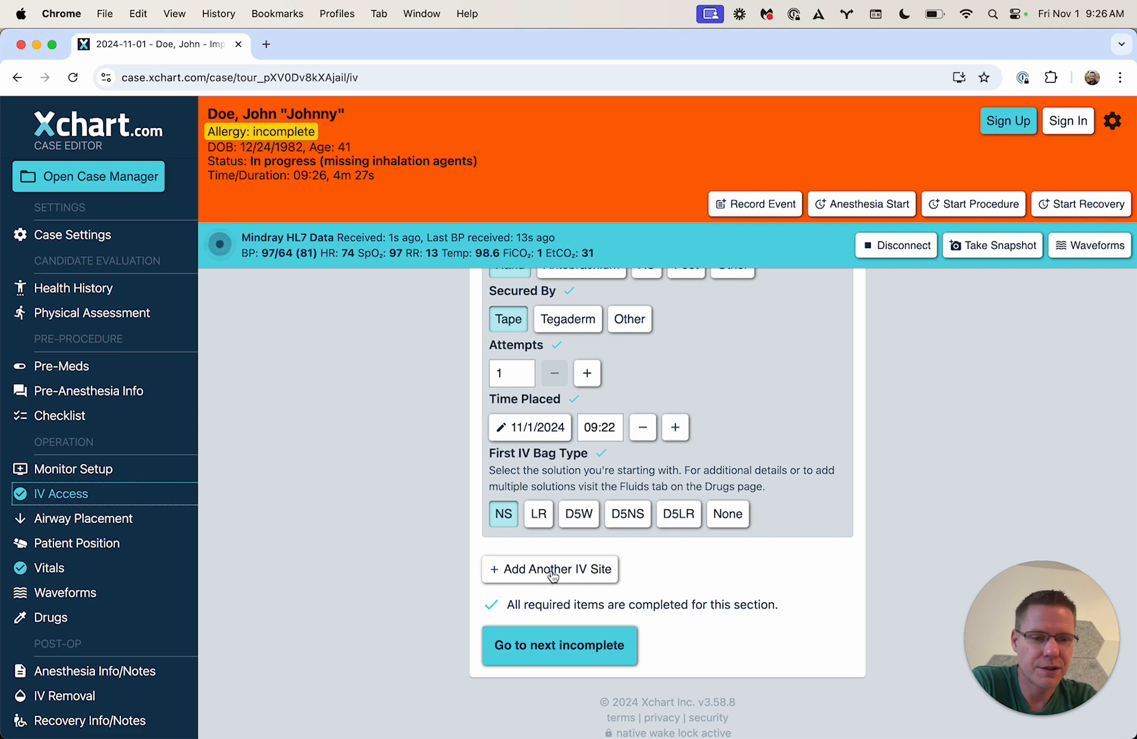
click(581, 573)
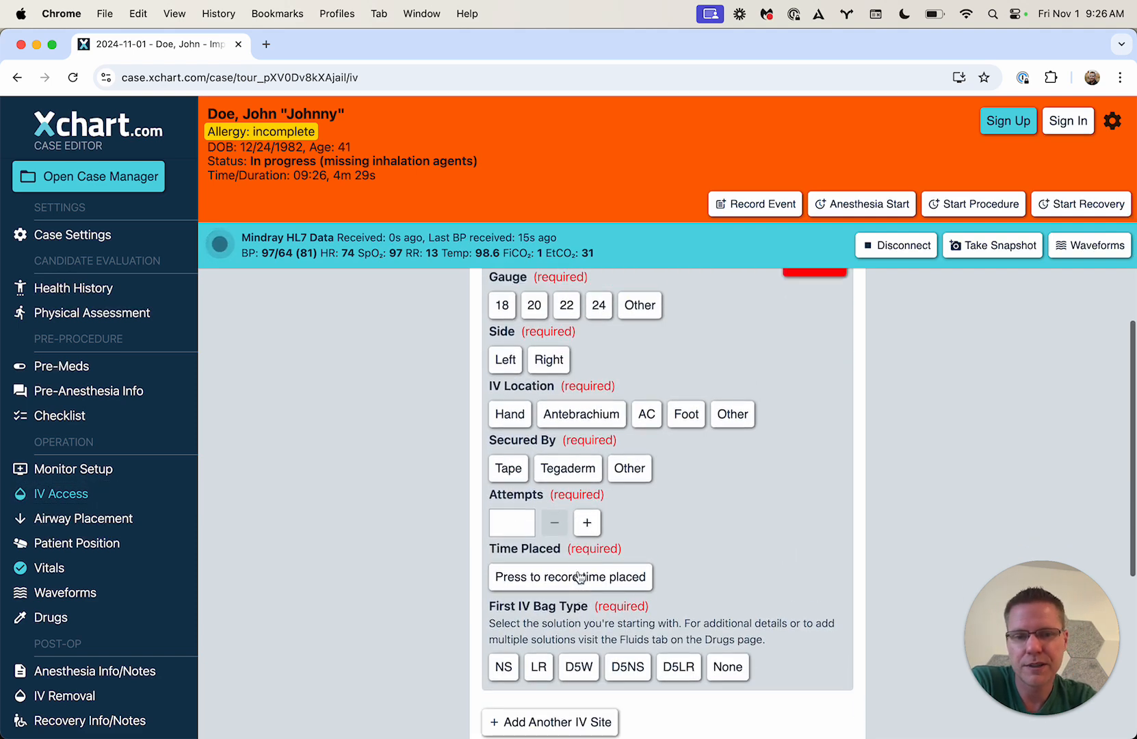
click(534, 305)
click(548, 359)
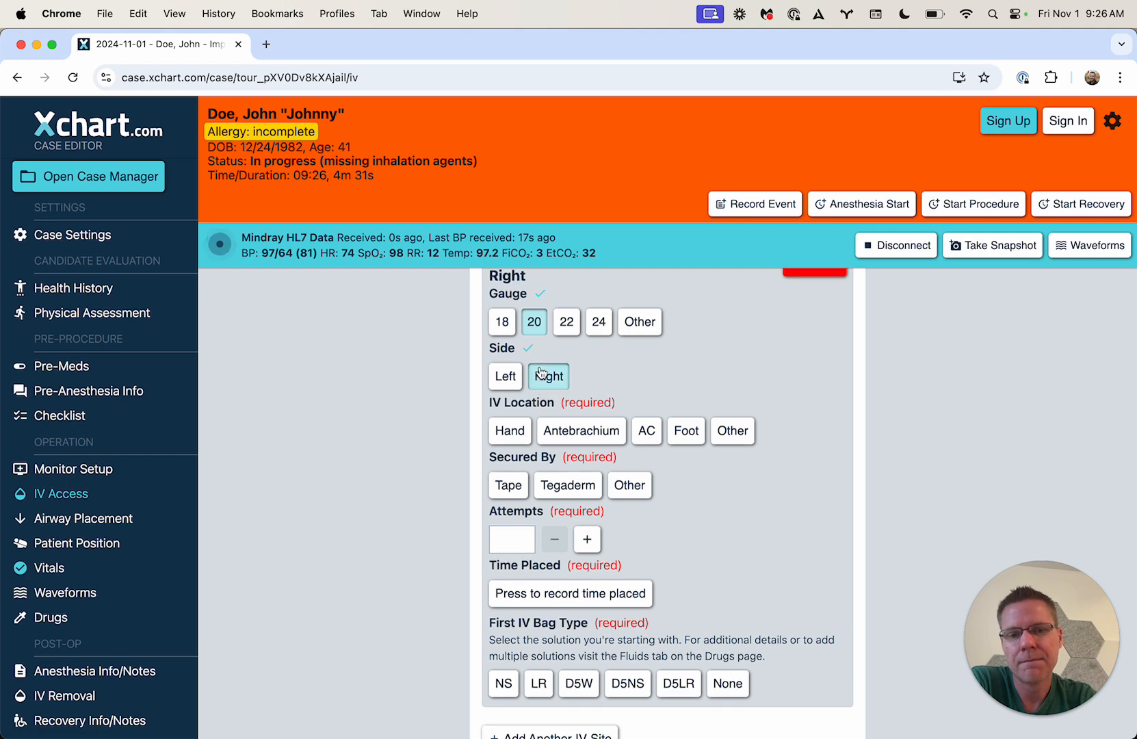
click(636, 438)
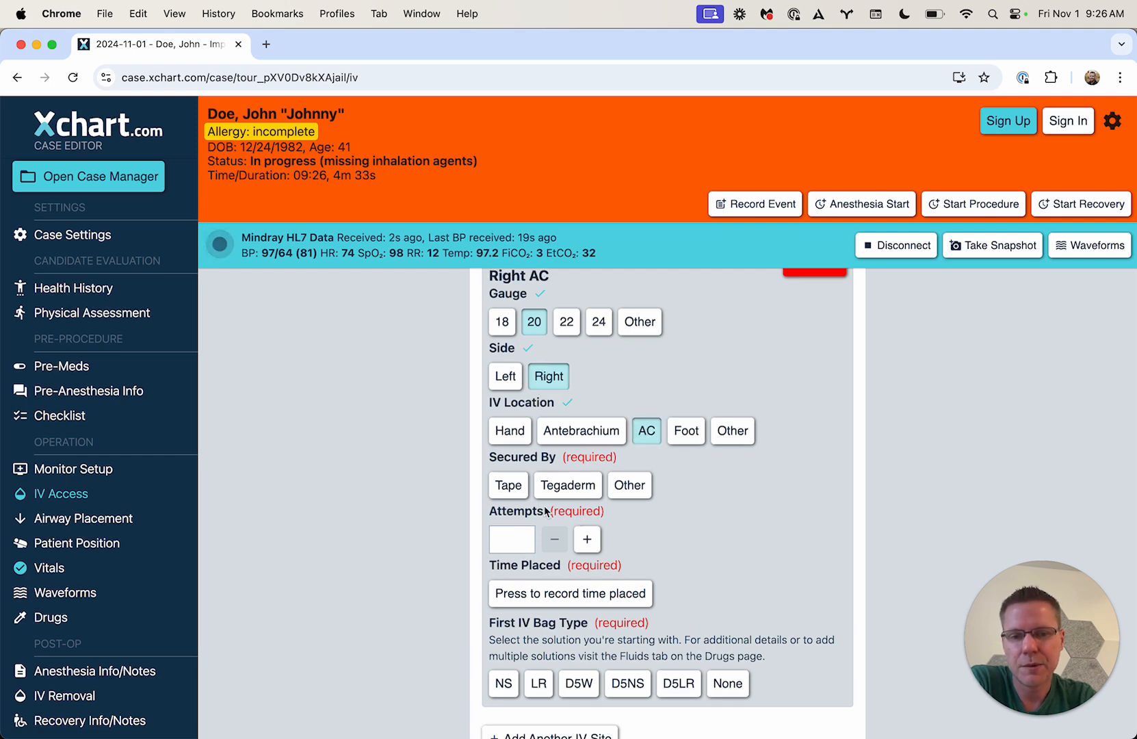
Step: Complete the right AC site with Tegaderm, 1 attempt, the current time as time placed, and LR as the first bag
click(567, 484)
click(587, 538)
click(578, 593)
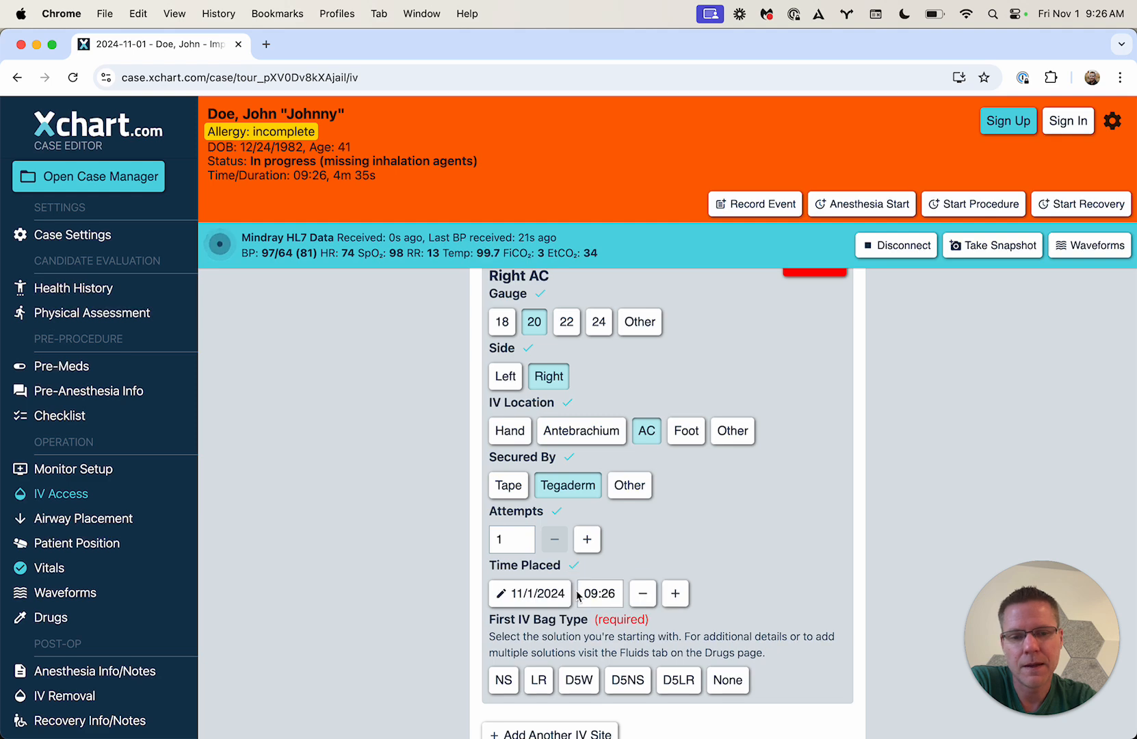
scroll(578, 595, down, 2)
click(538, 630)
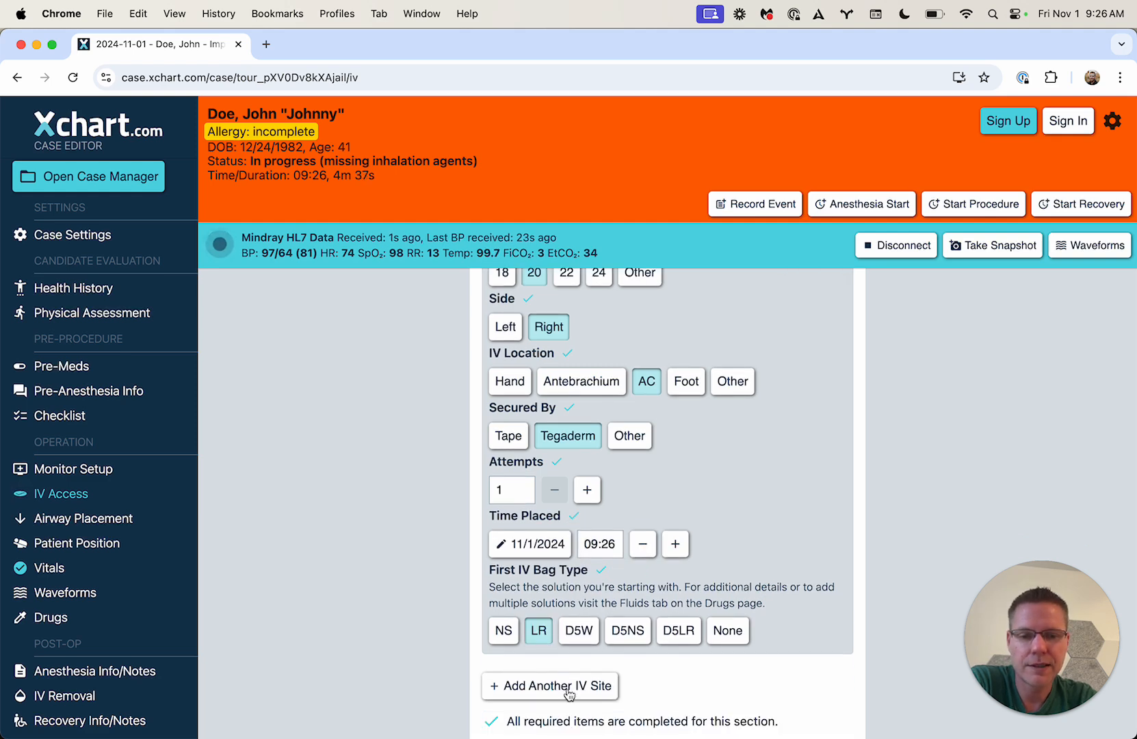
Step: Leave the completed IV Access section and return to the IV fluid administration records
scroll(571, 657, down, 1)
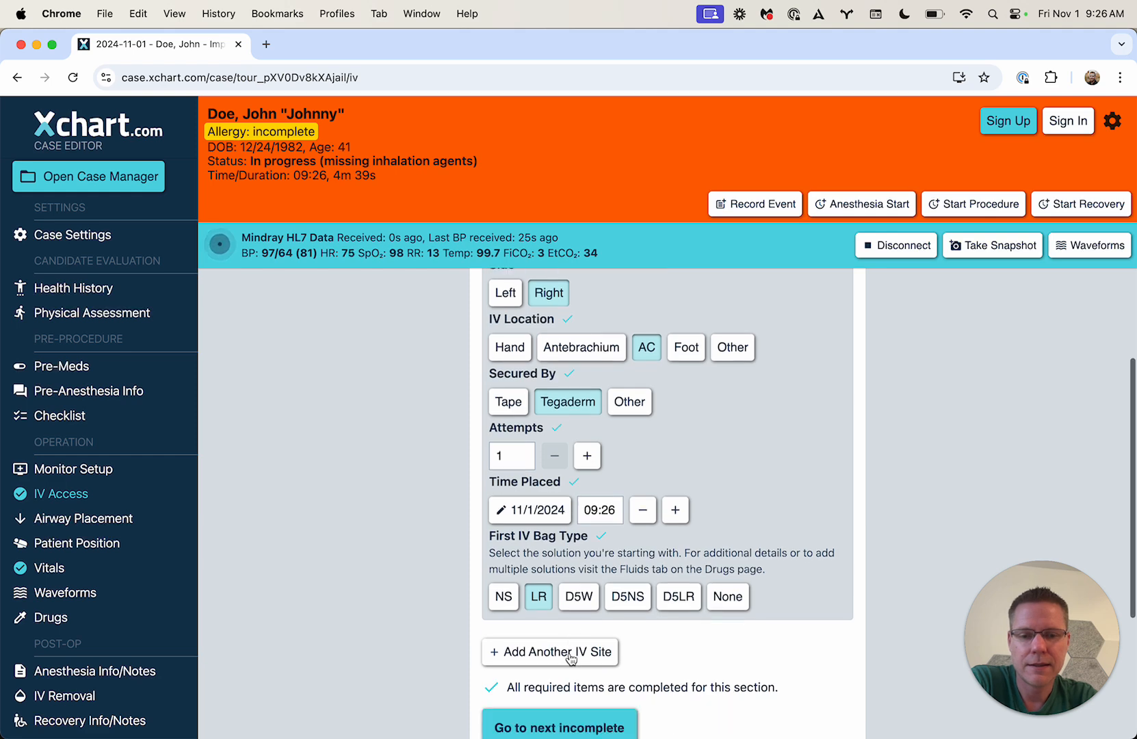
scroll(572, 656, down, 3)
click(569, 619)
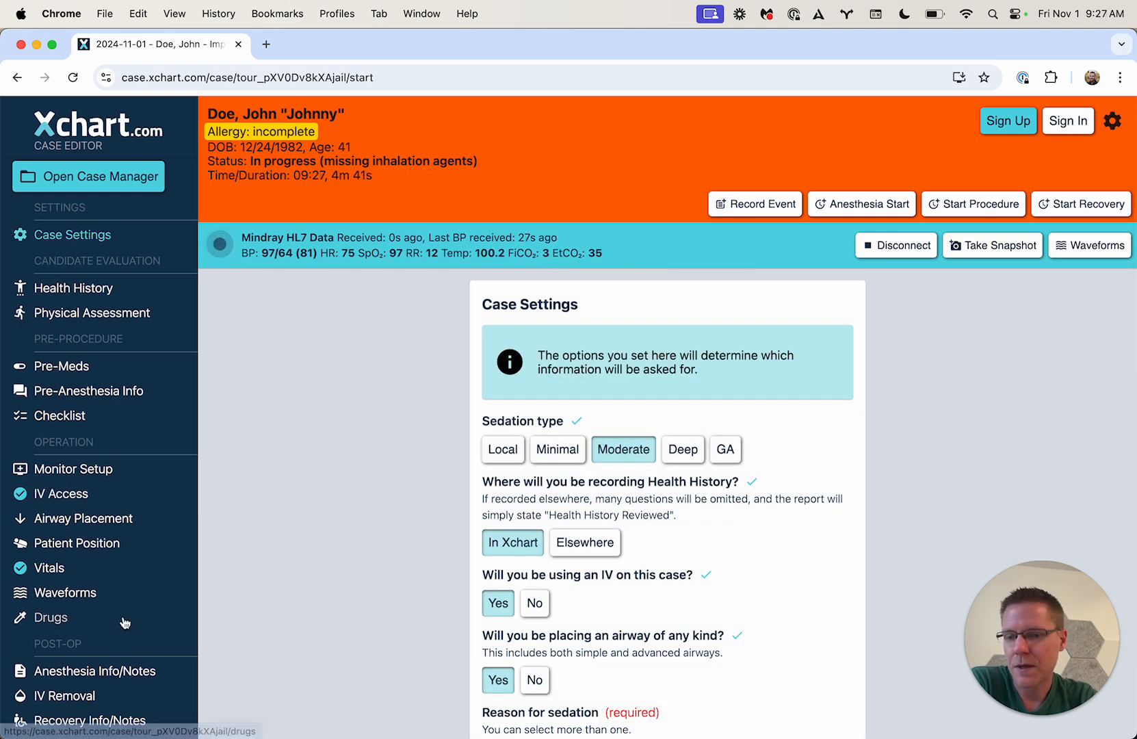
click(112, 625)
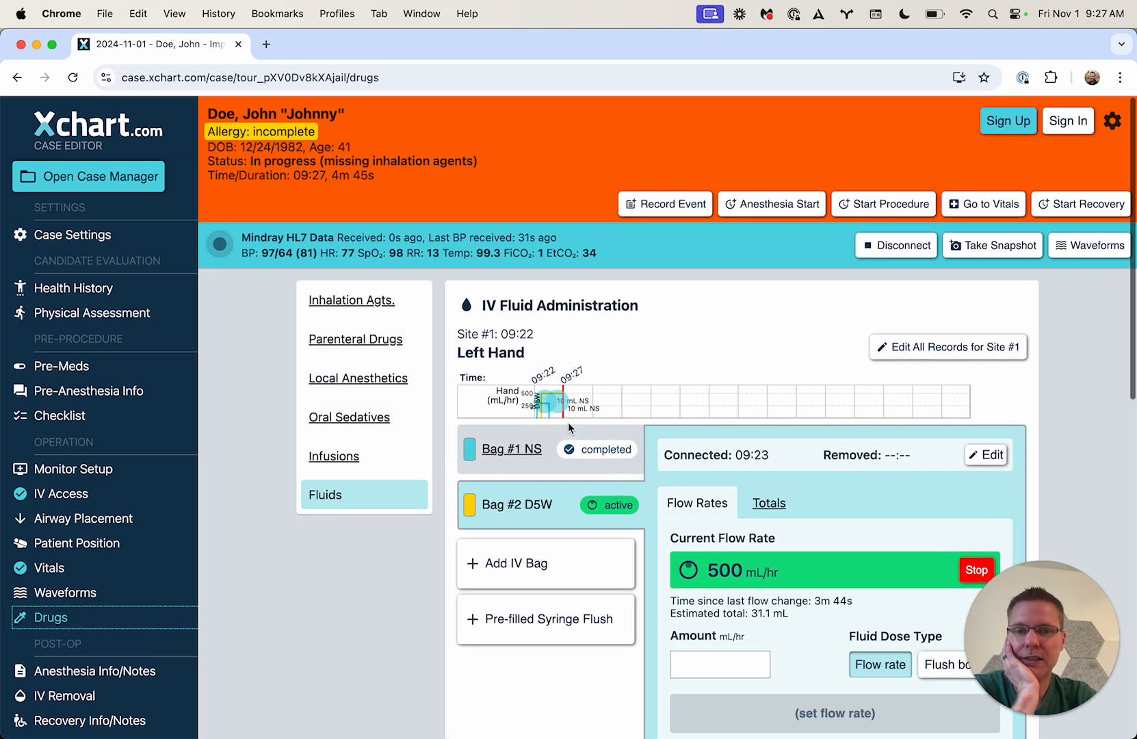
Step: Set the flow rate of the LR bag at the Right AC site to 300 mL/hr
scroll(617, 377, down, 5)
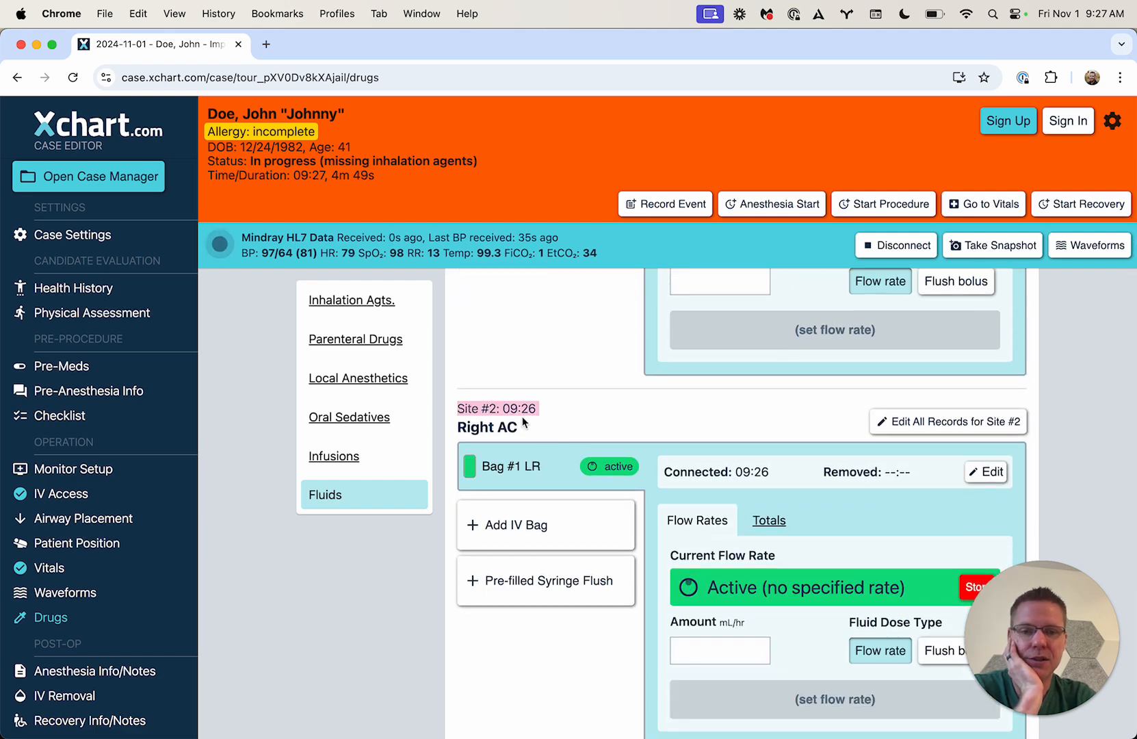
scroll(626, 416, down, 1)
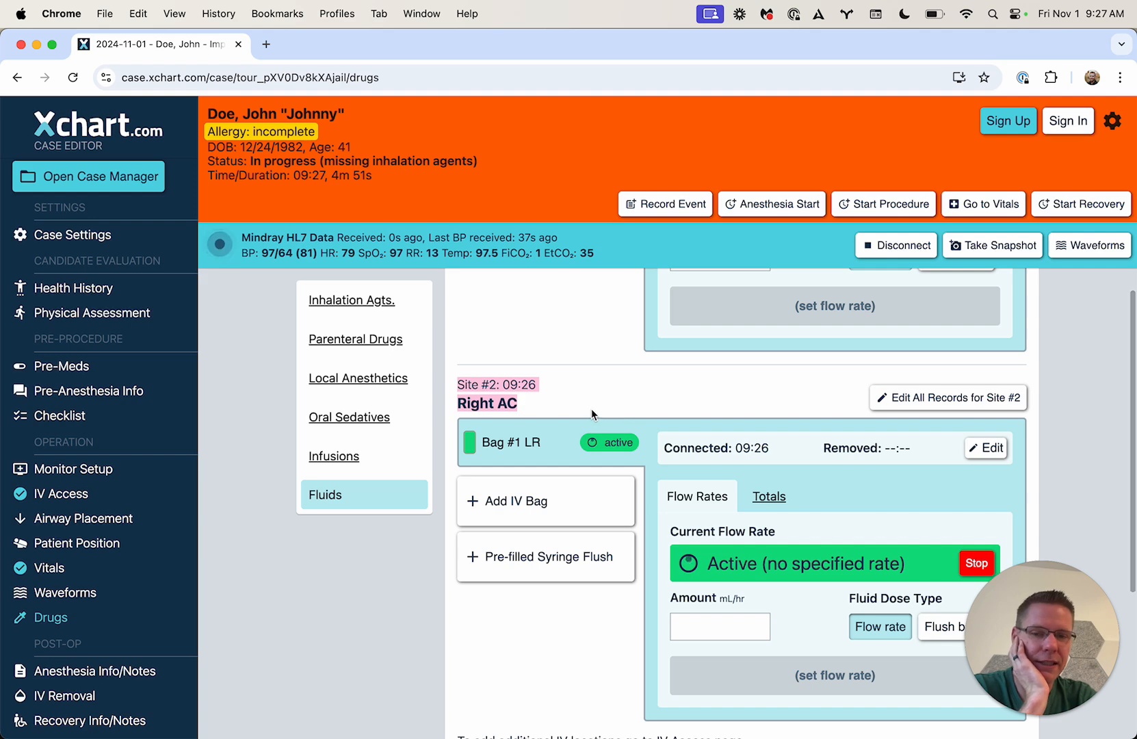
scroll(590, 408, down, 1)
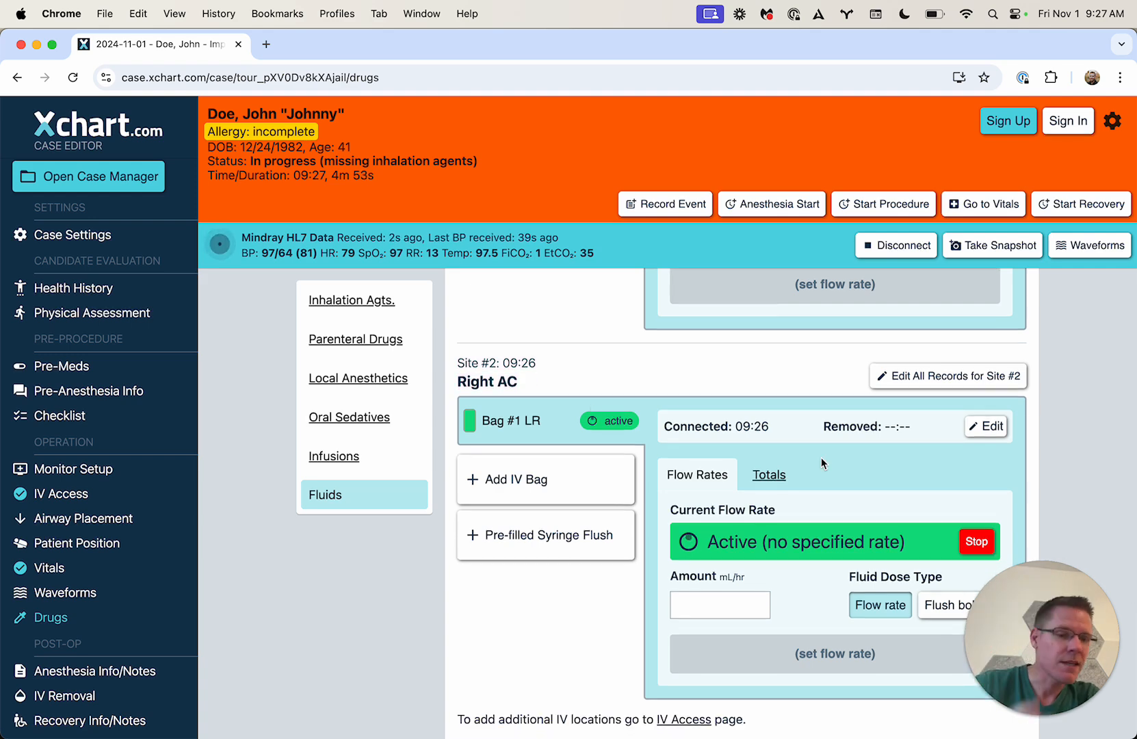
click(684, 605)
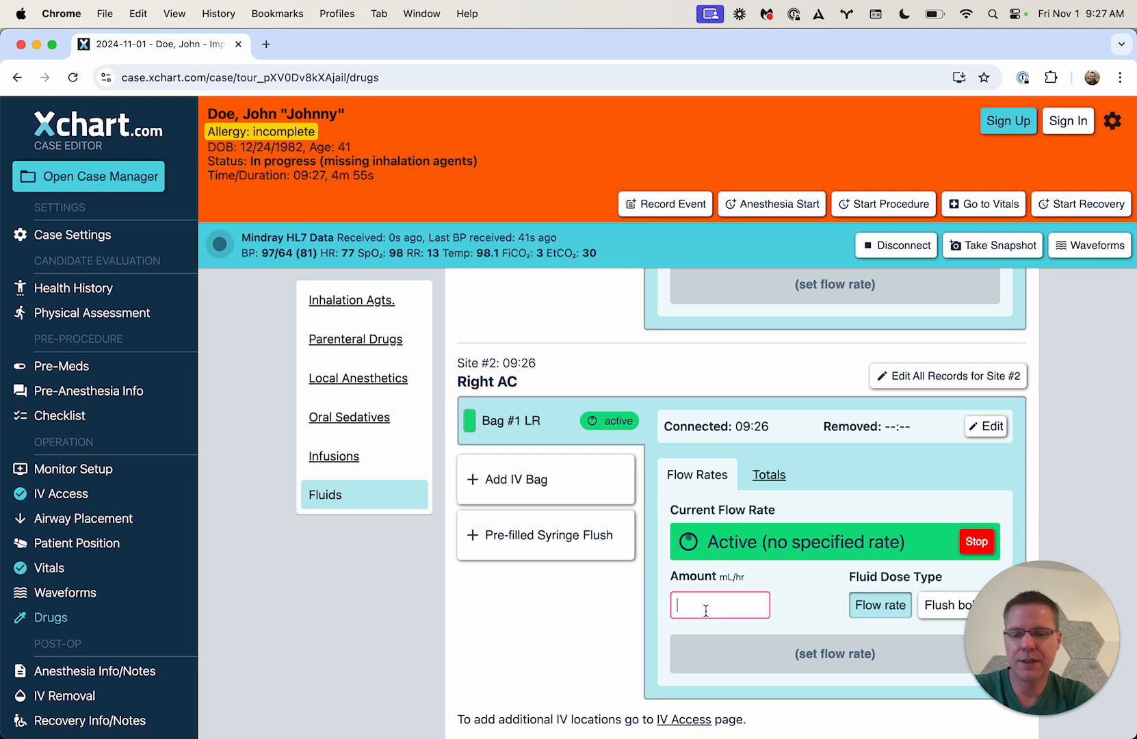
text(300)
click(774, 689)
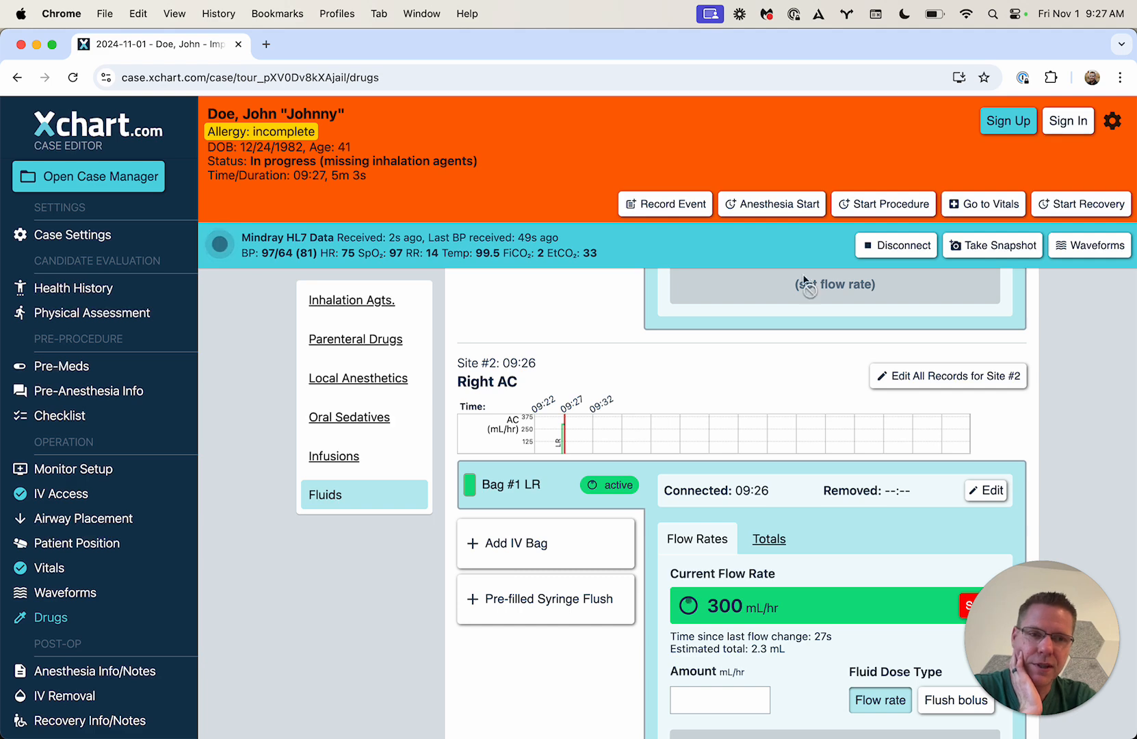
Step: Record the start of recovery for the case and stop the anesthesia time along with it
click(1067, 200)
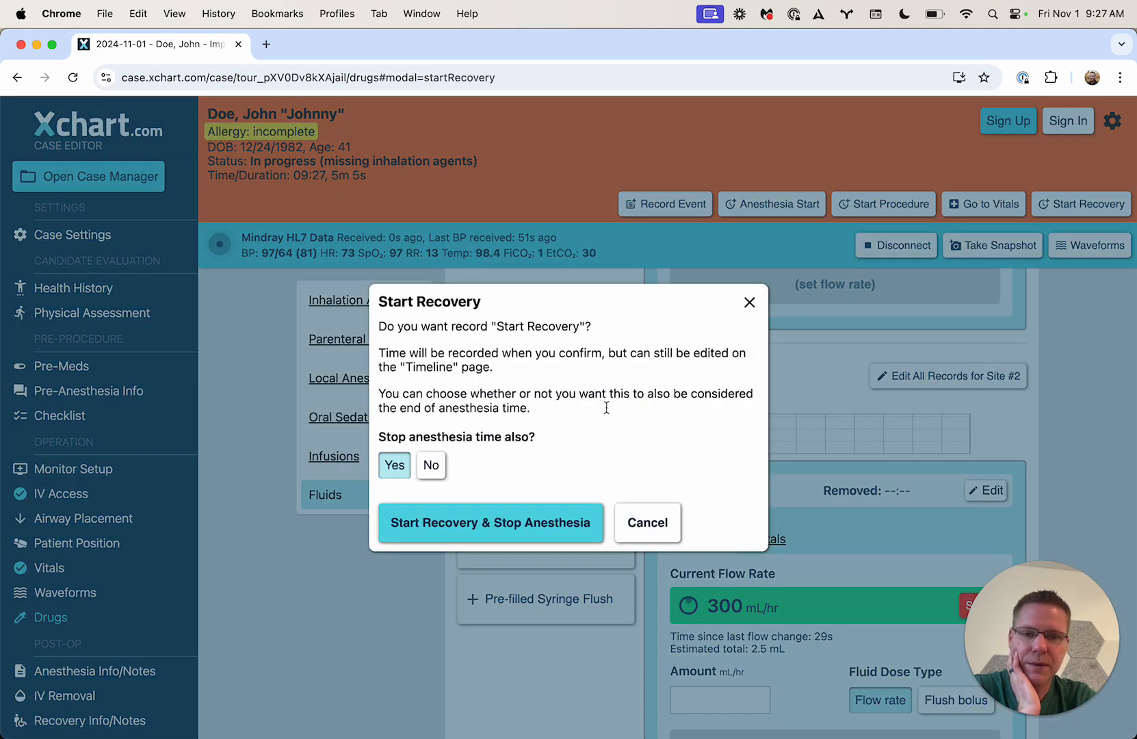
click(448, 523)
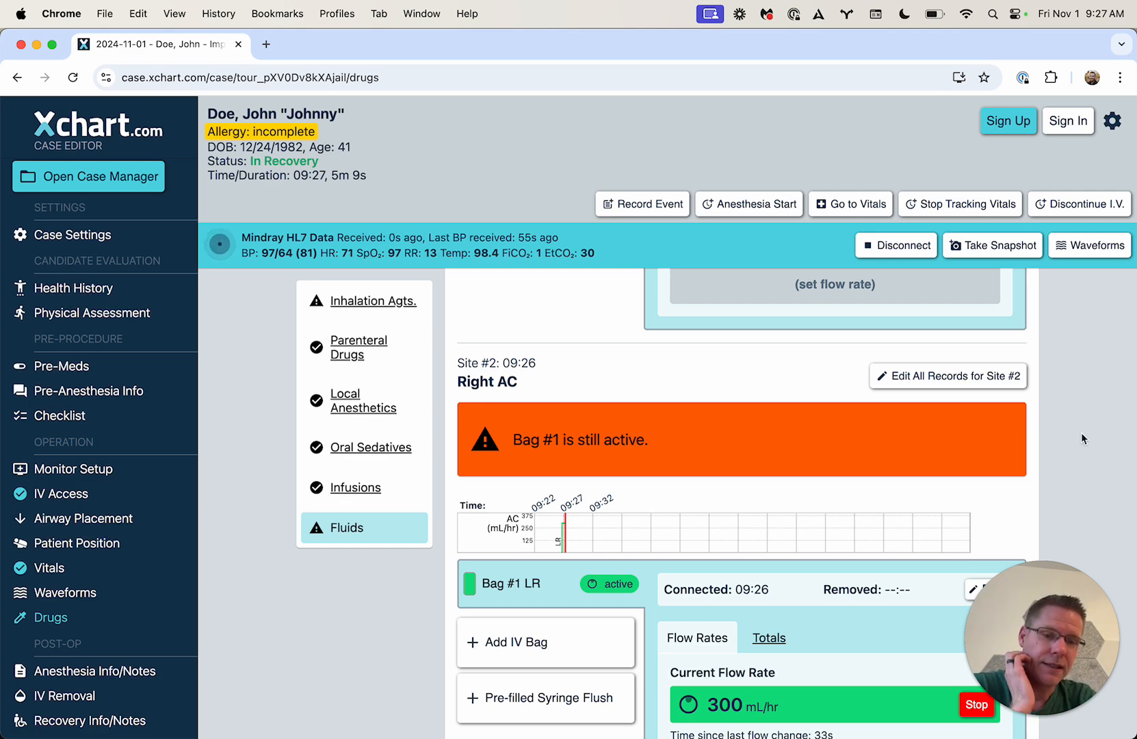
scroll(1080, 432, up, 3)
scroll(1081, 418, down, 1)
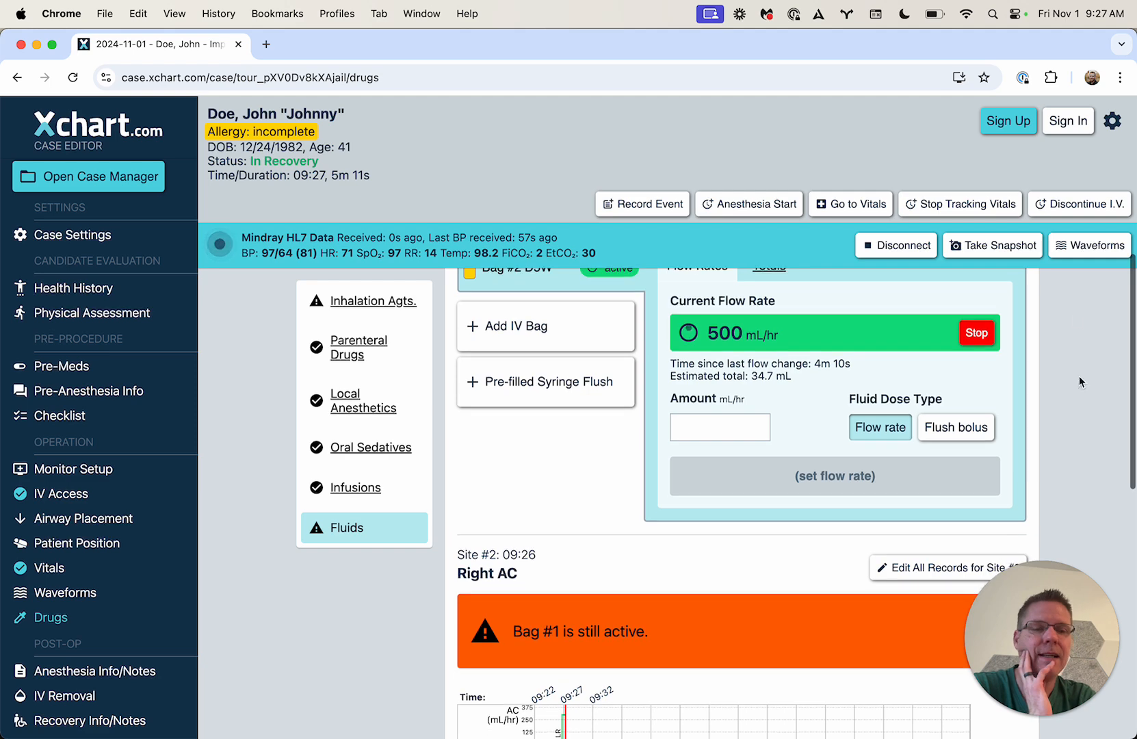
Step: Record the IV discontinuation and check both sites' removal times and the final SpO2 value
click(1074, 206)
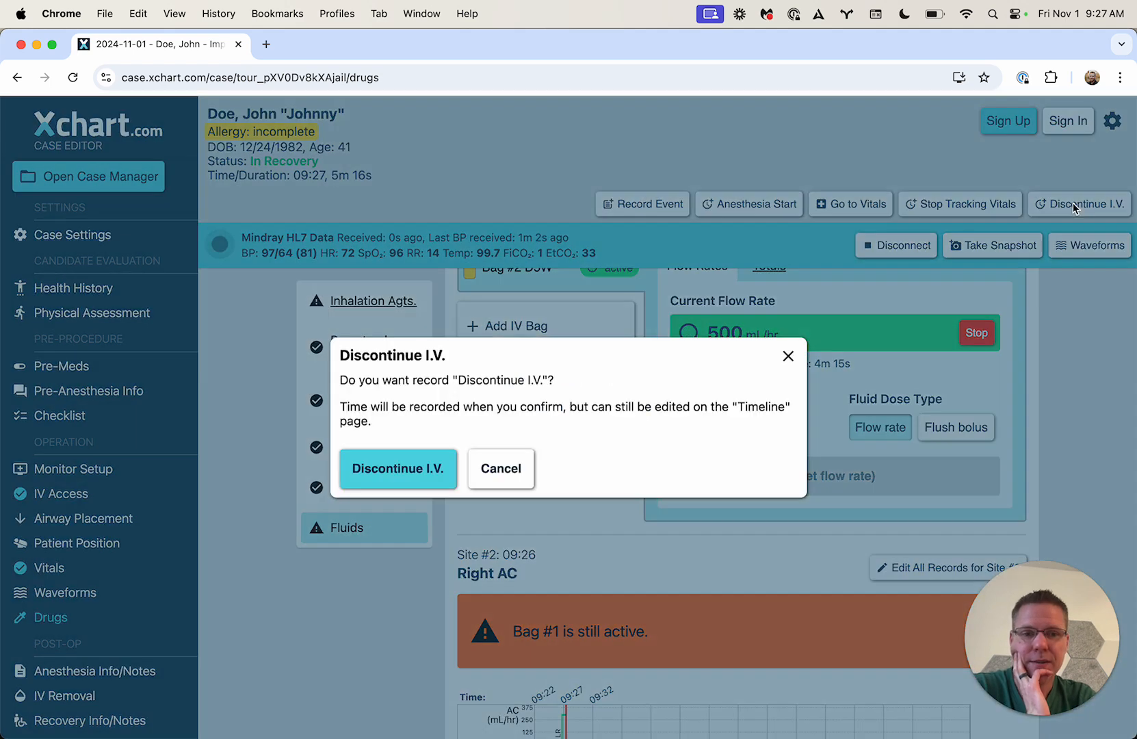
click(409, 473)
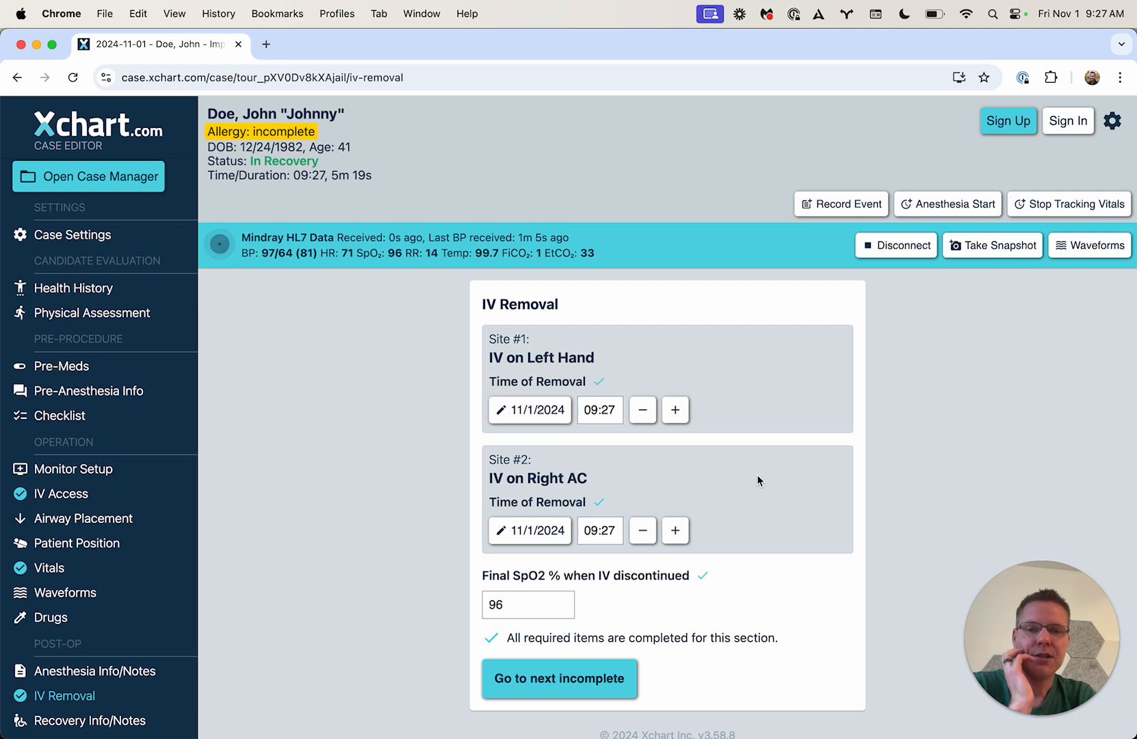
click(606, 409)
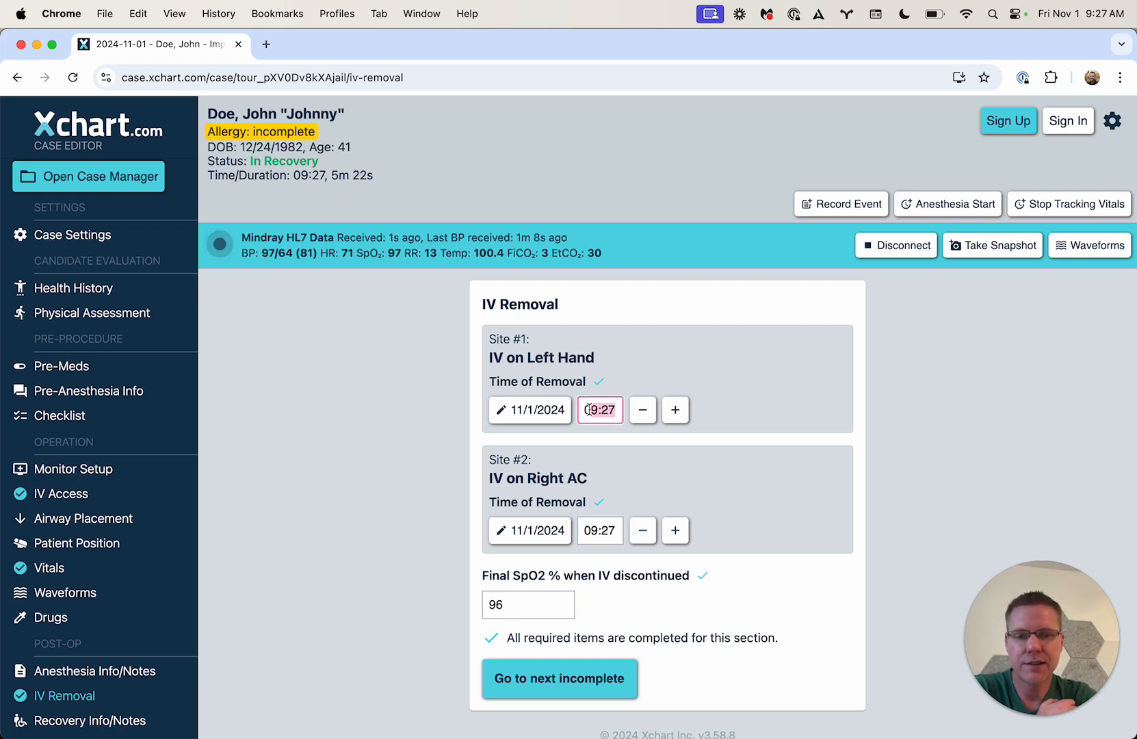
click(592, 619)
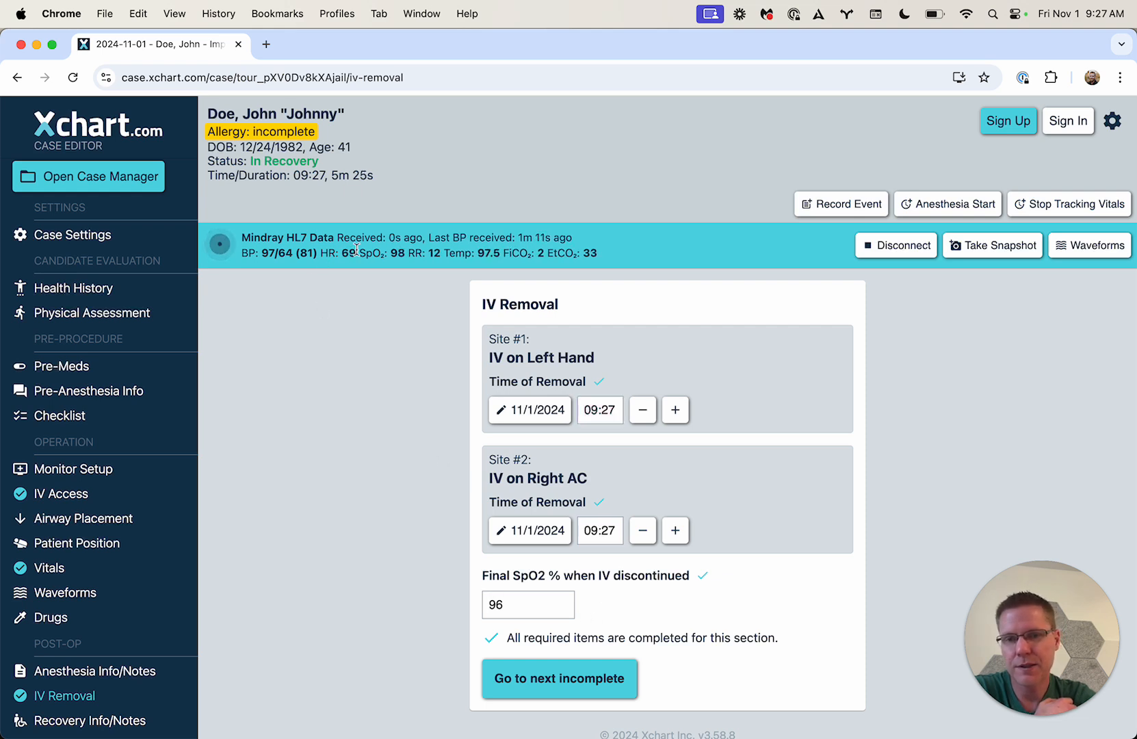
drag(356, 251, 460, 253)
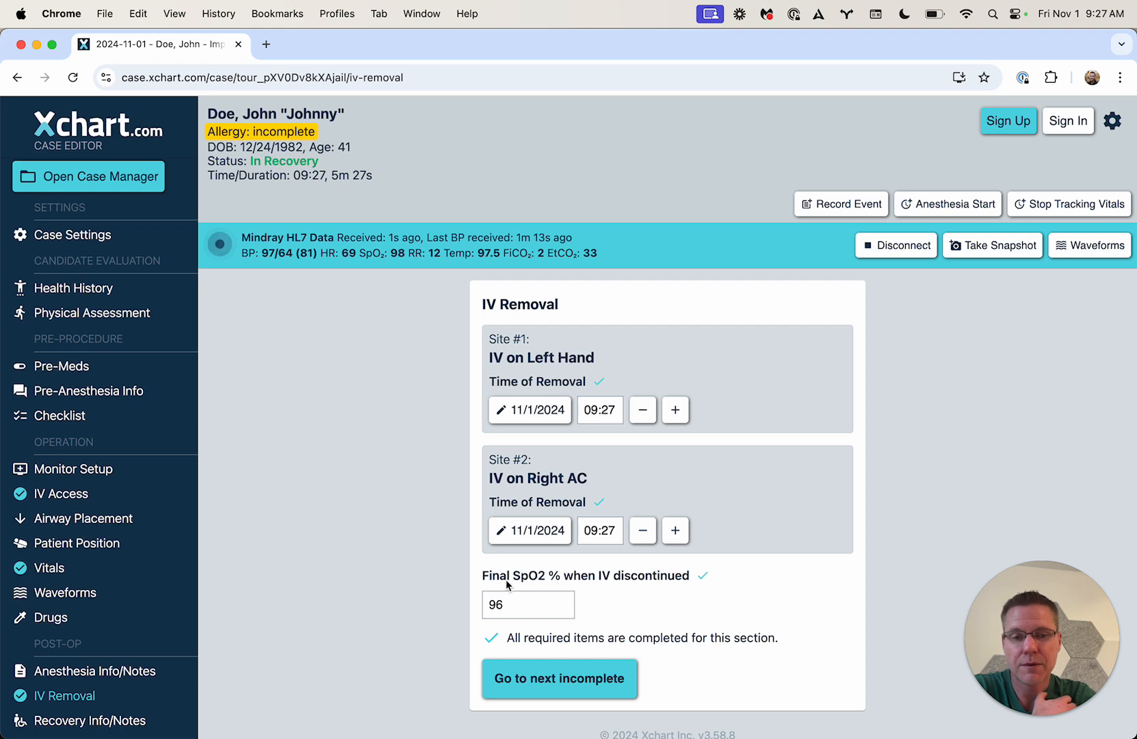
click(509, 606)
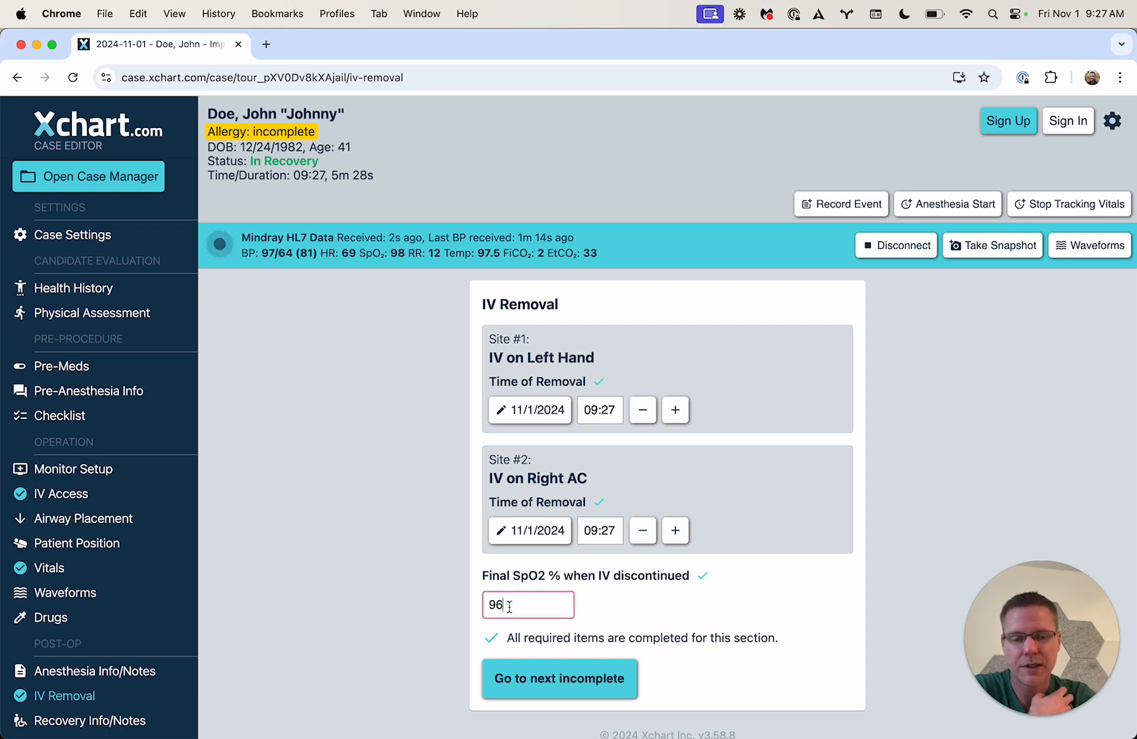
click(682, 606)
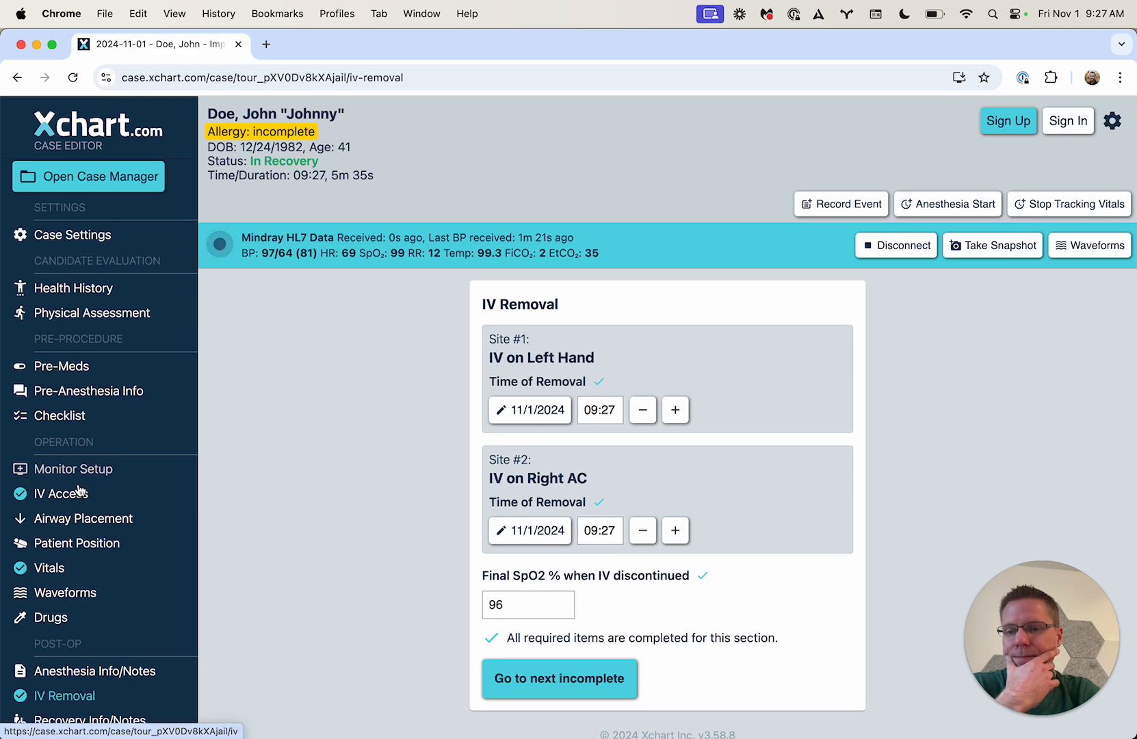
Step: Return to the fluid records and confirm 400 mL as the total D5W used from the Left Hand site's second bag
click(62, 617)
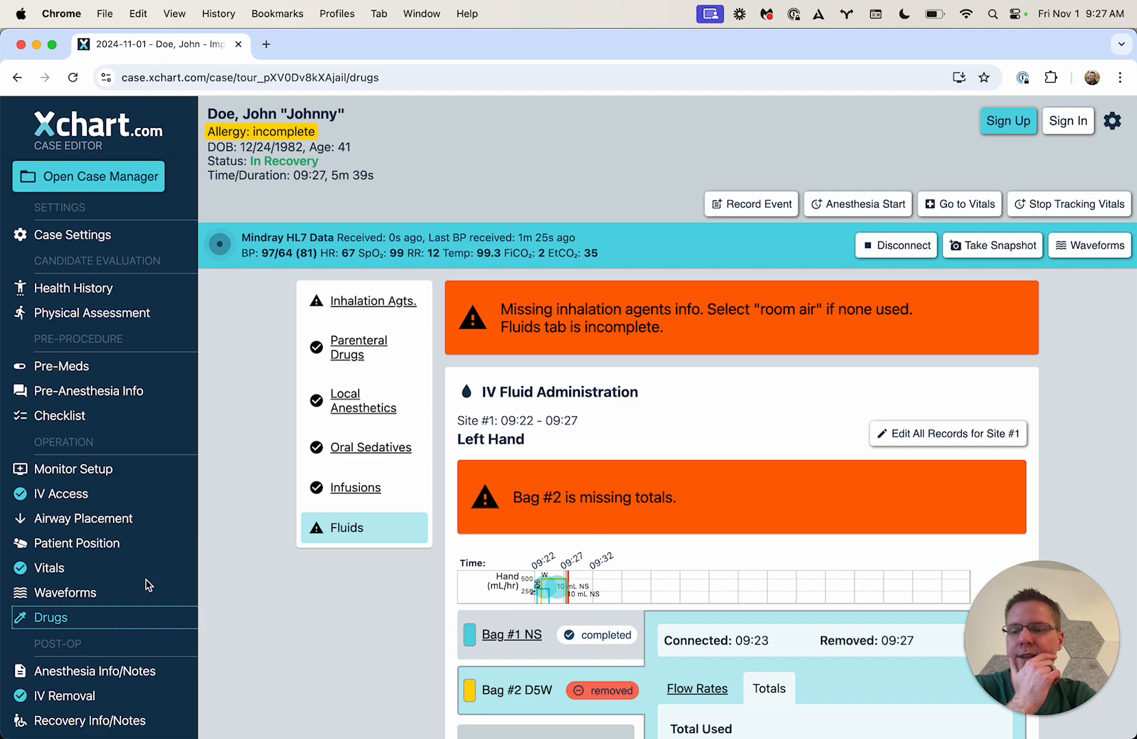
scroll(547, 602, down, 5)
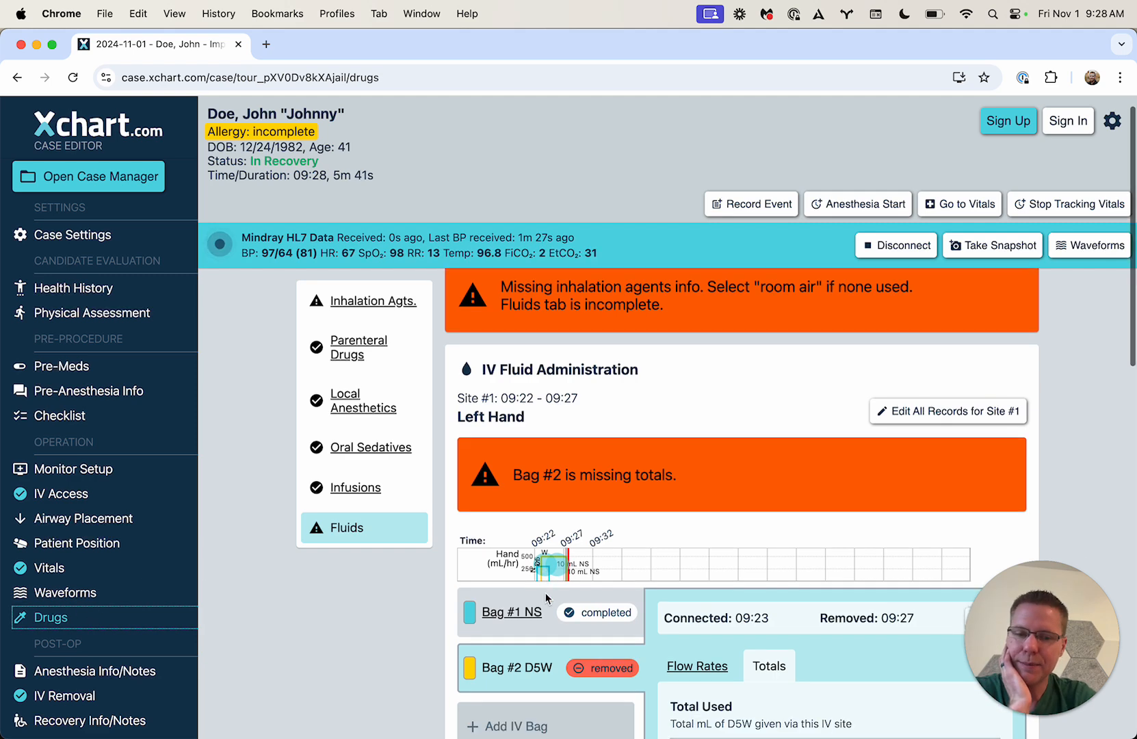
scroll(548, 600, down, 1)
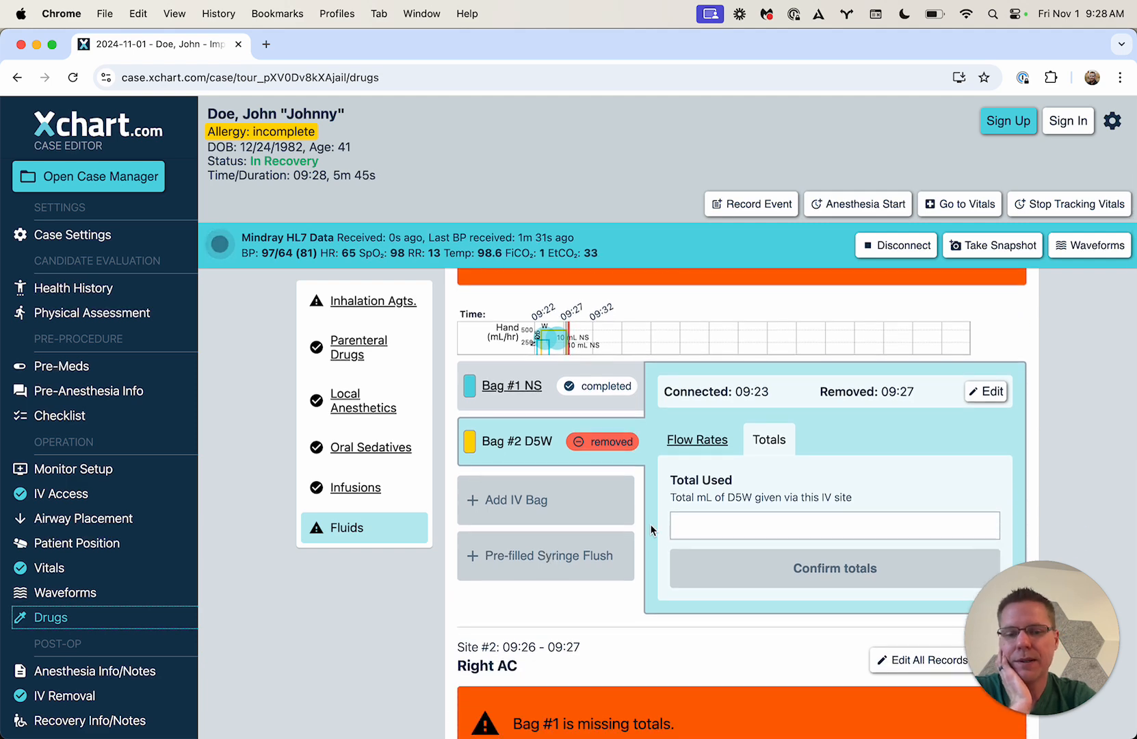
scroll(652, 531, up, 1)
scroll(654, 529, down, 2)
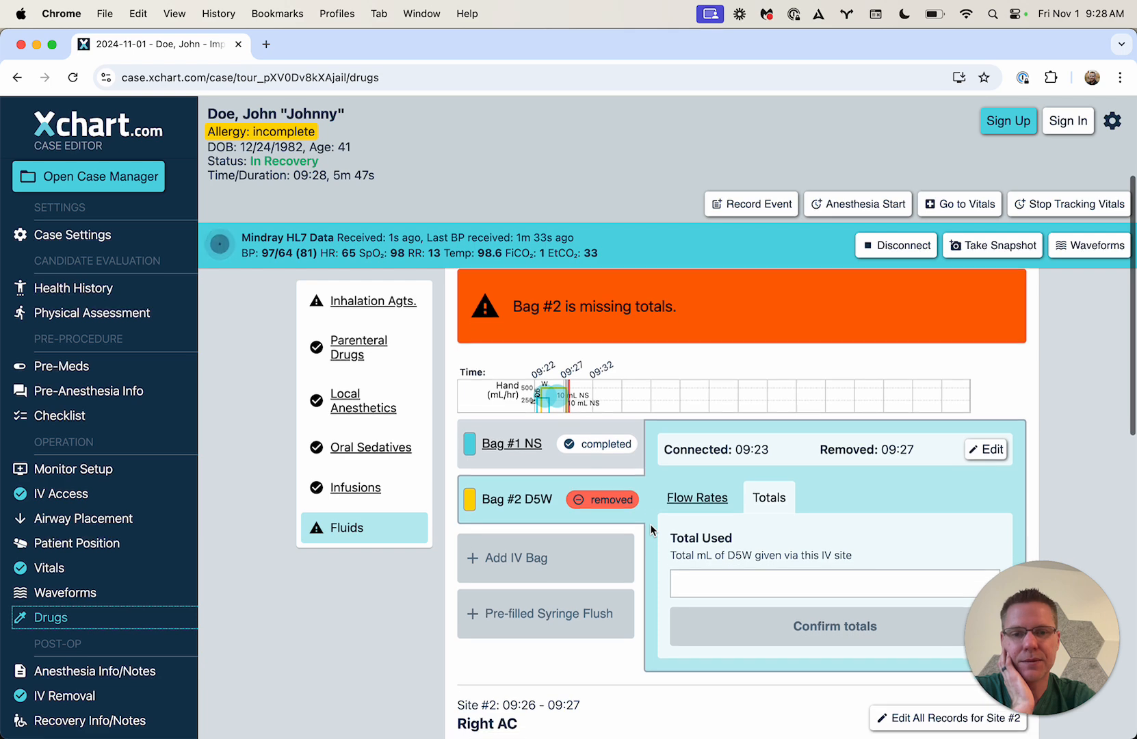
scroll(660, 518, up, 1)
scroll(659, 511, up, 1)
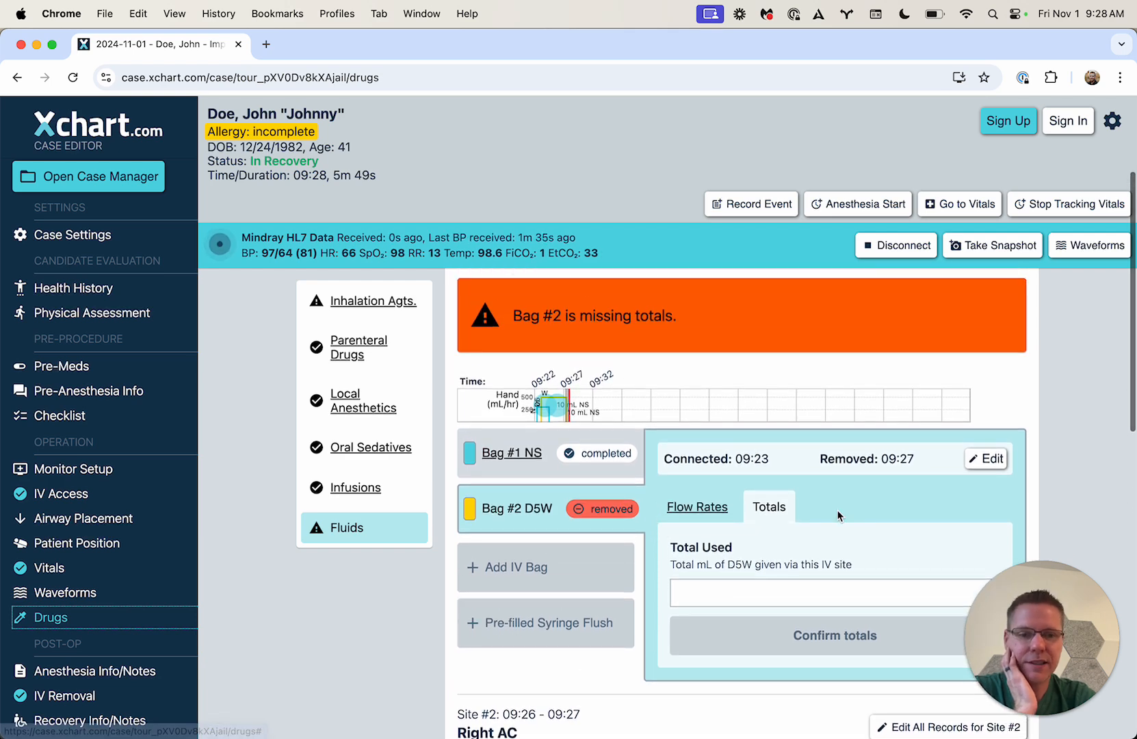
click(727, 586)
text(400)
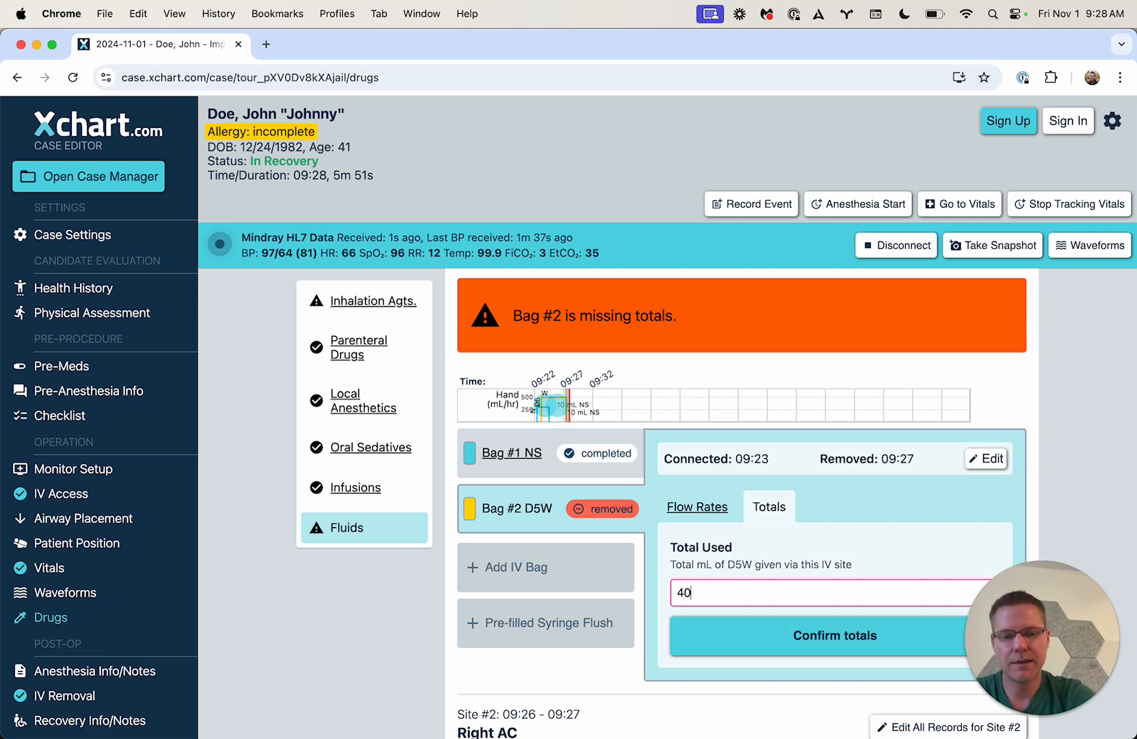
click(746, 633)
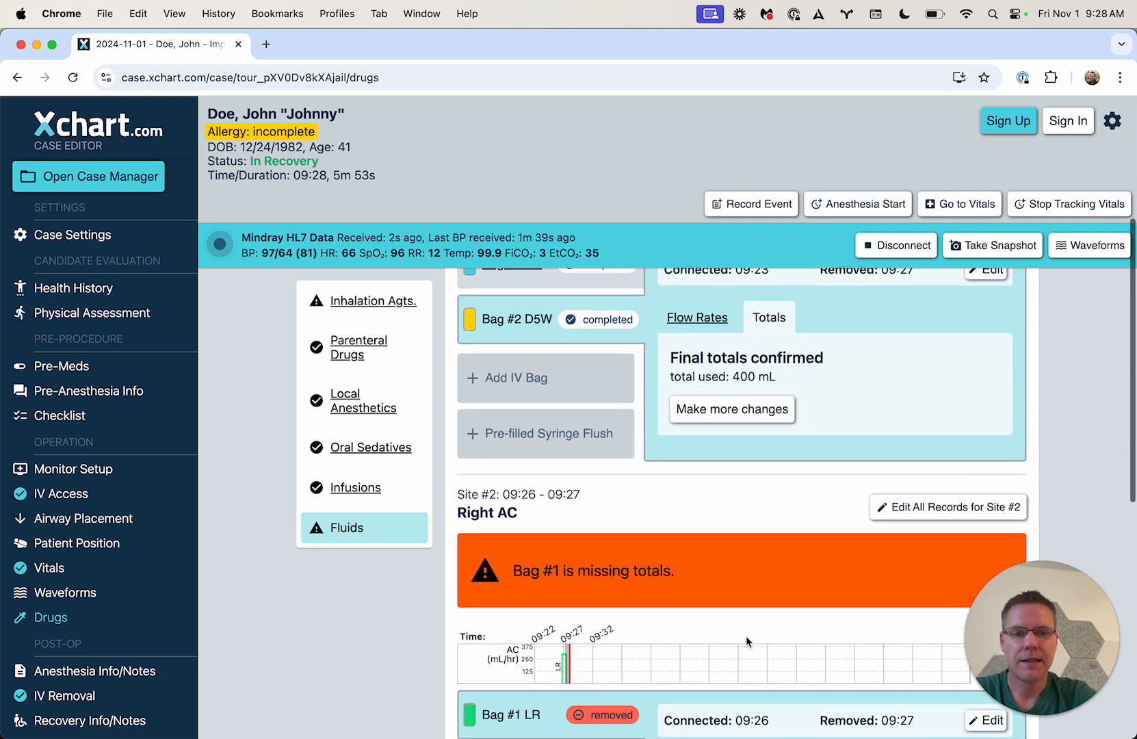
Step: Confirm 200 mL as the total LR used at the Right AC site
click(746, 585)
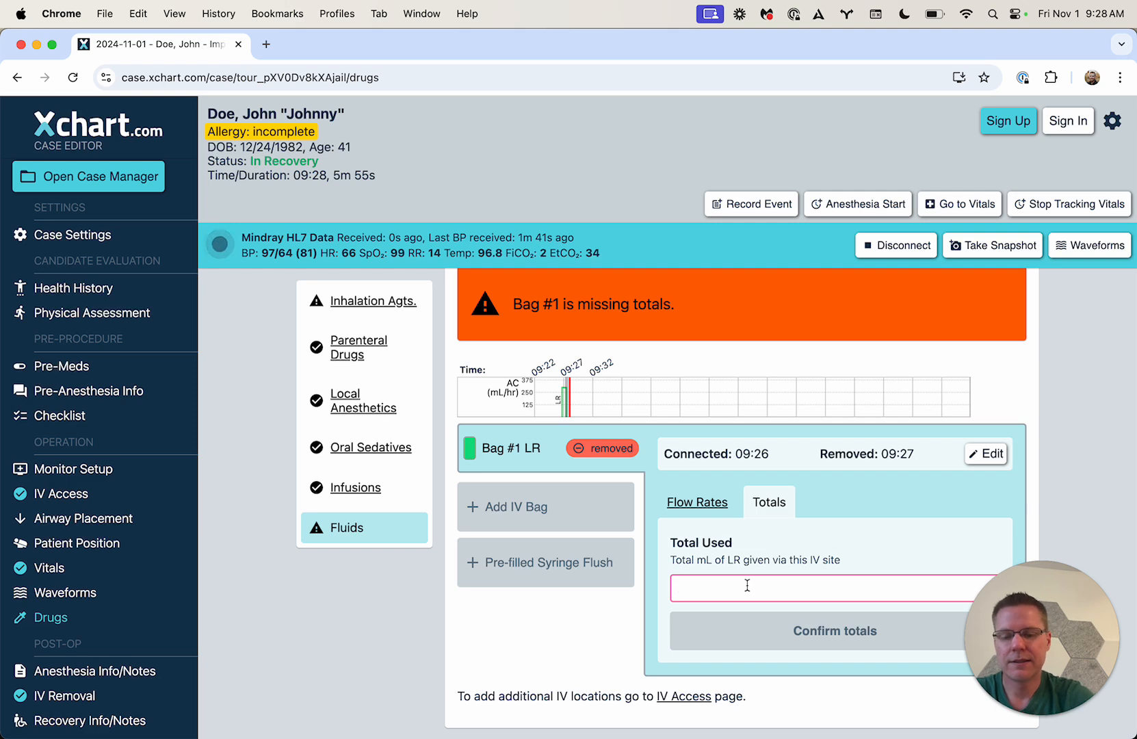
text(200)
click(756, 629)
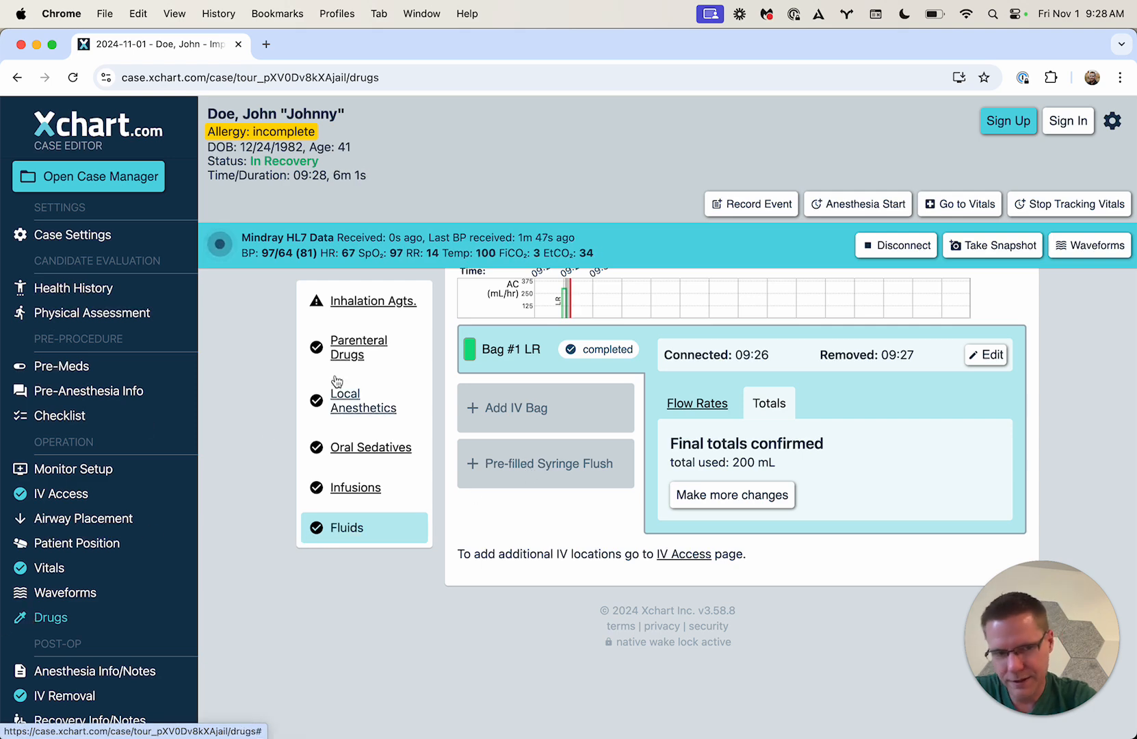
Step: Complete the inhalation agents record by marking the case as starting on room air
click(370, 302)
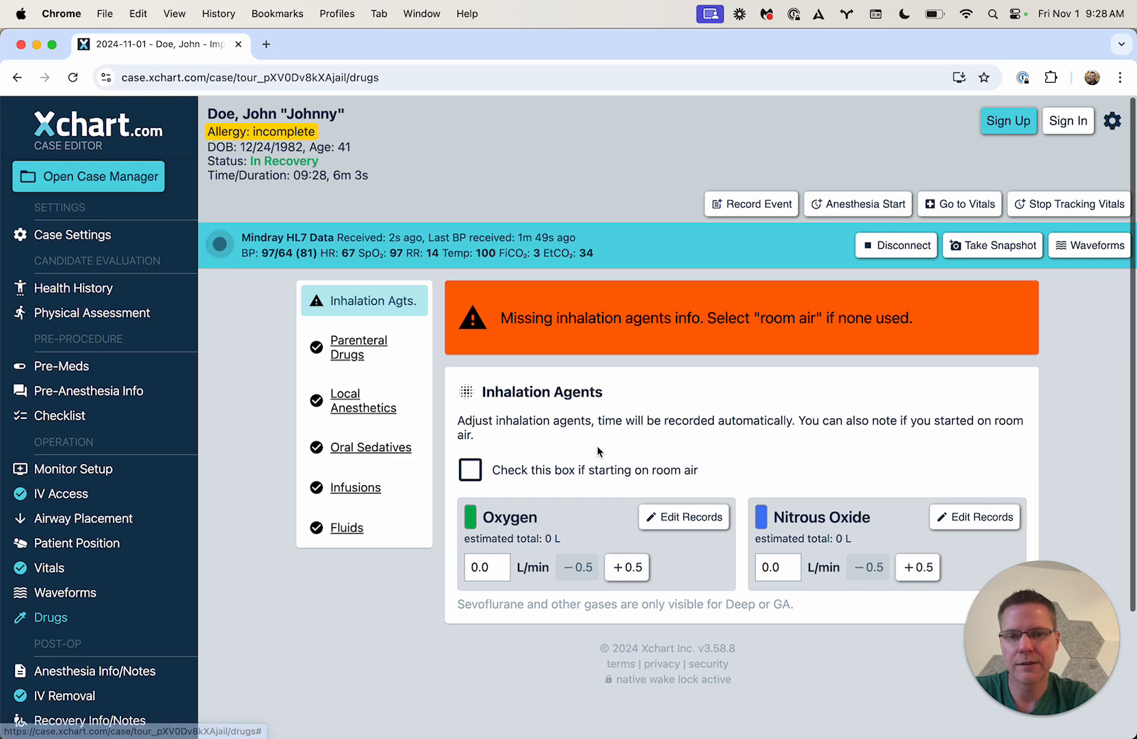
click(475, 471)
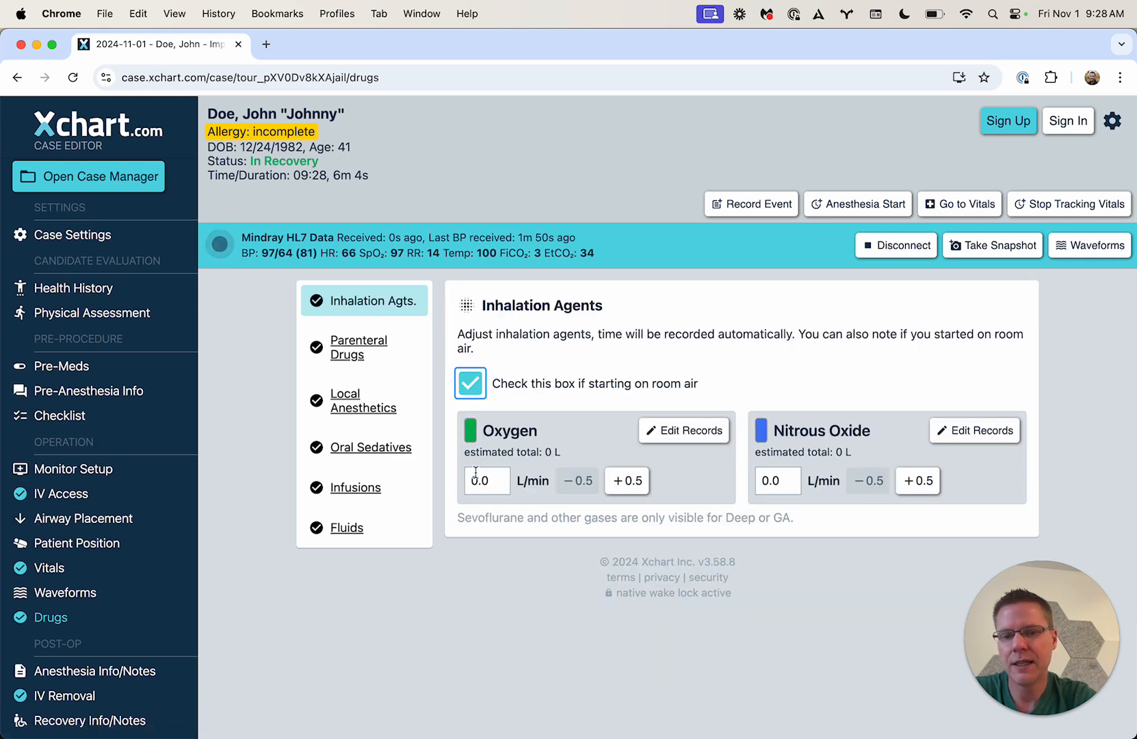
click(192, 642)
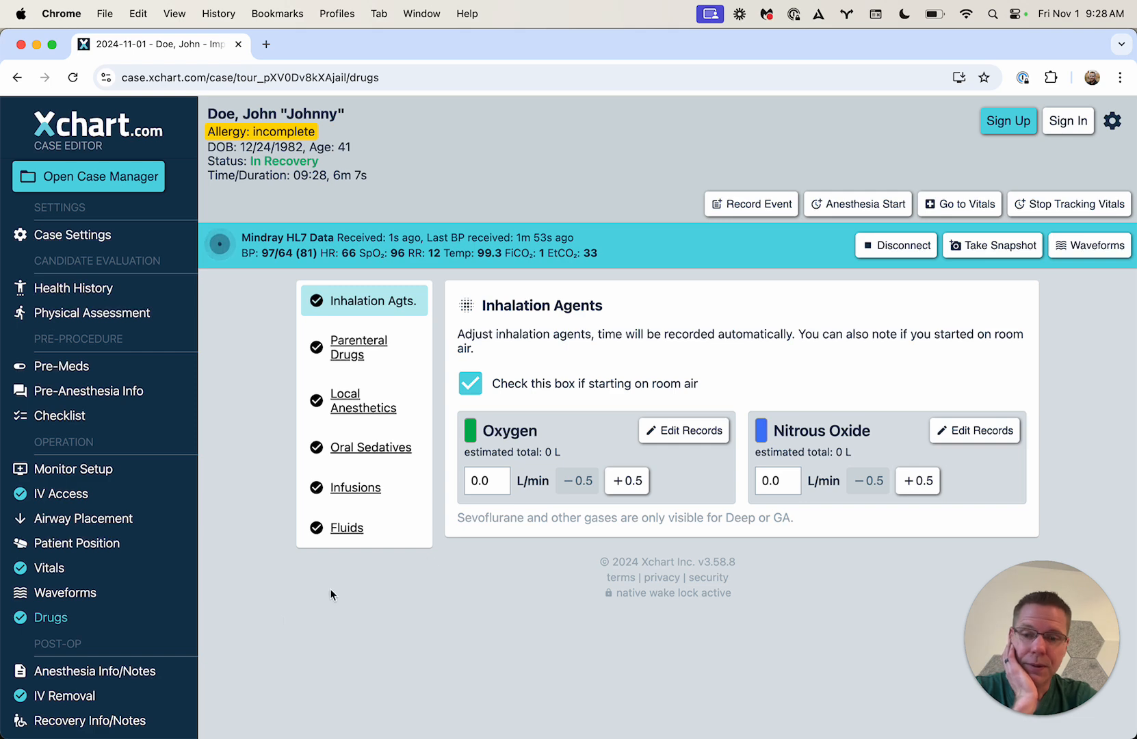
Step: Open the final report and review its fluids chart, events and IV section, including the fluid totals for both sites
scroll(137, 656, down, 5)
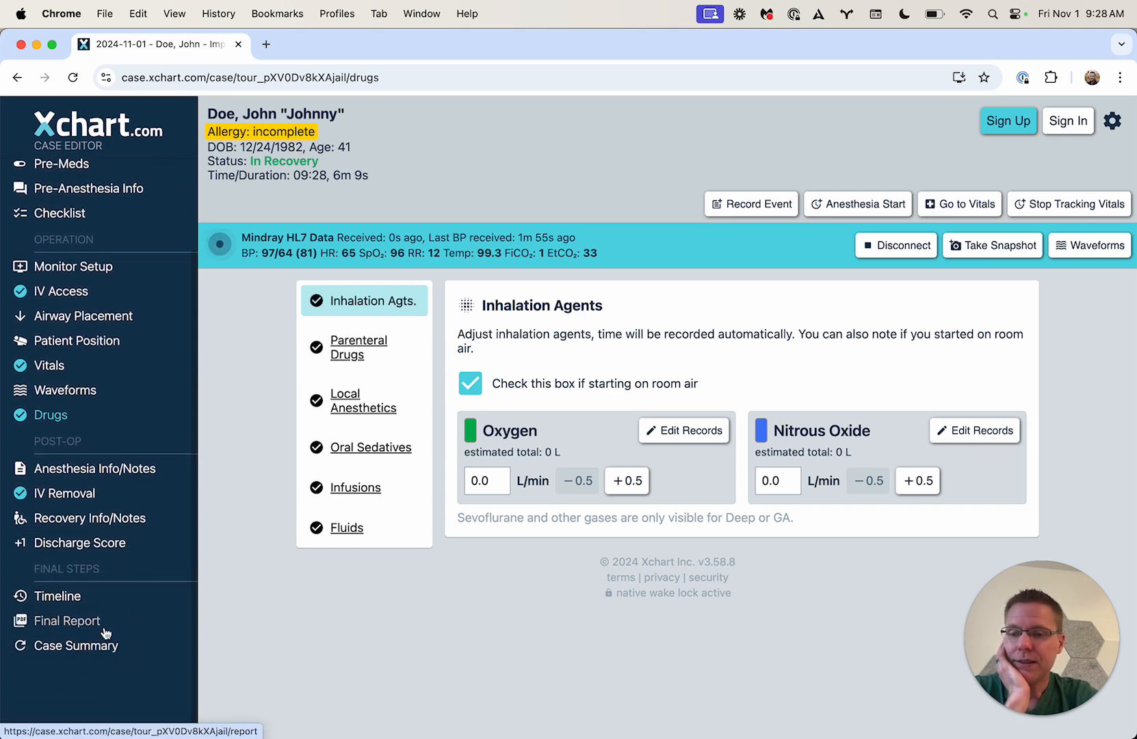
click(105, 622)
scroll(389, 613, down, 5)
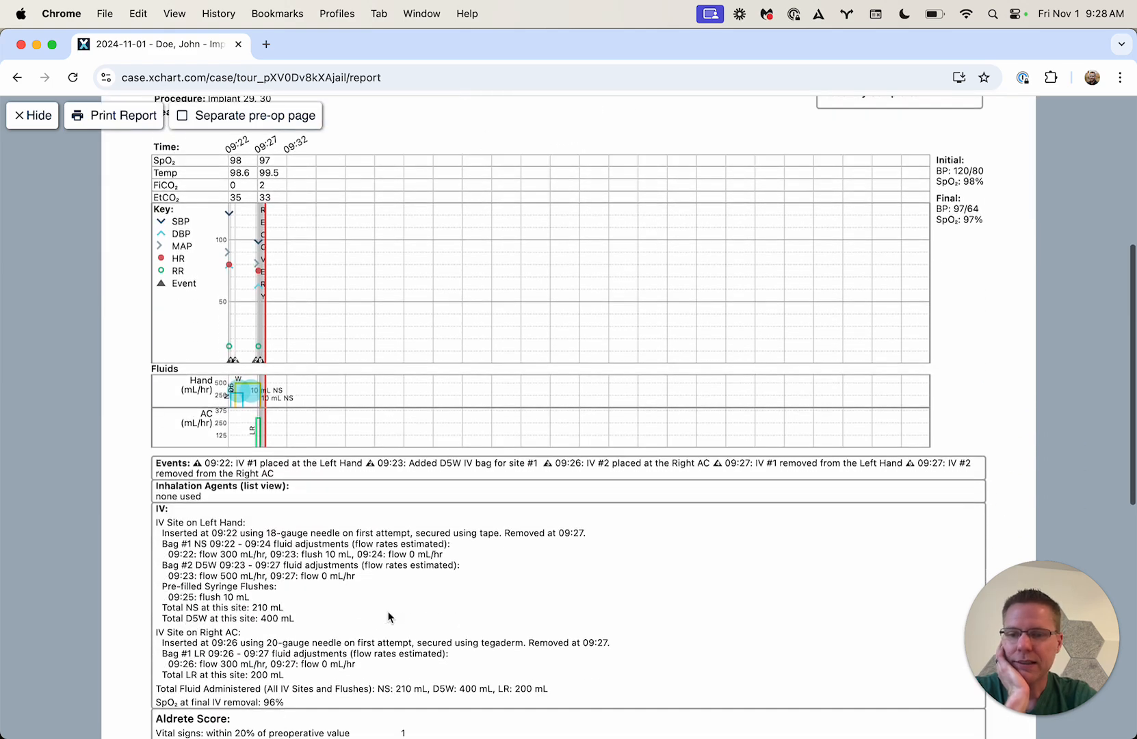
scroll(390, 561, down, 1)
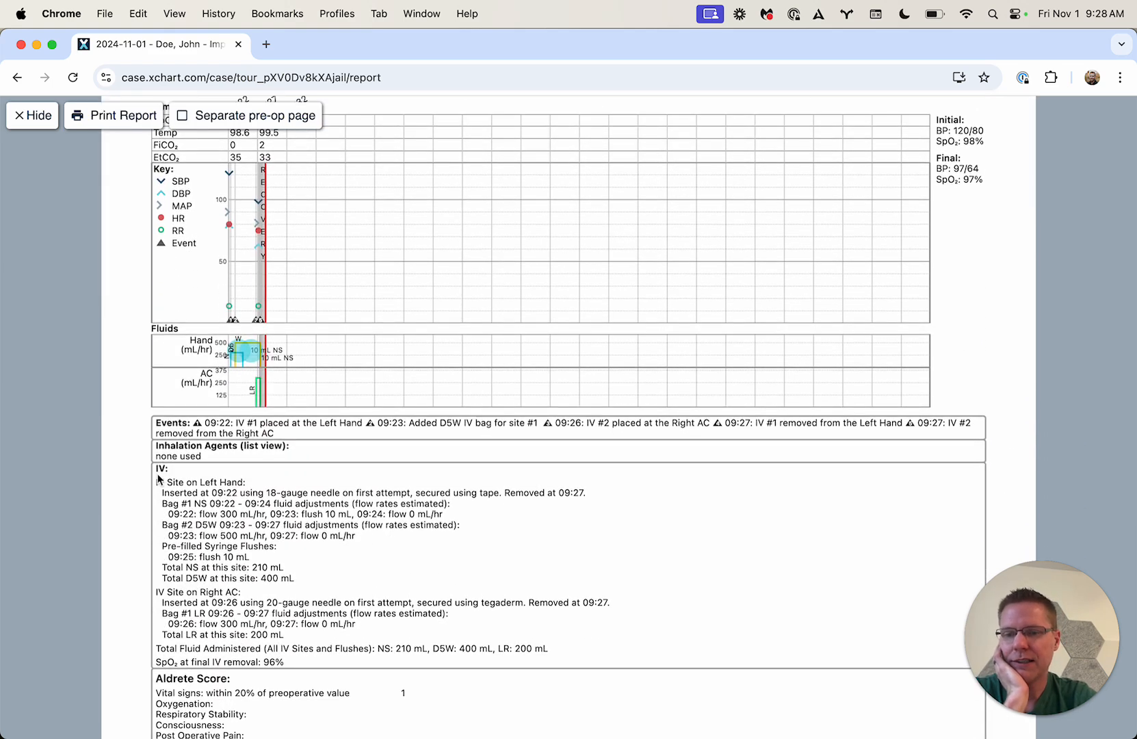
drag(158, 475, 556, 658)
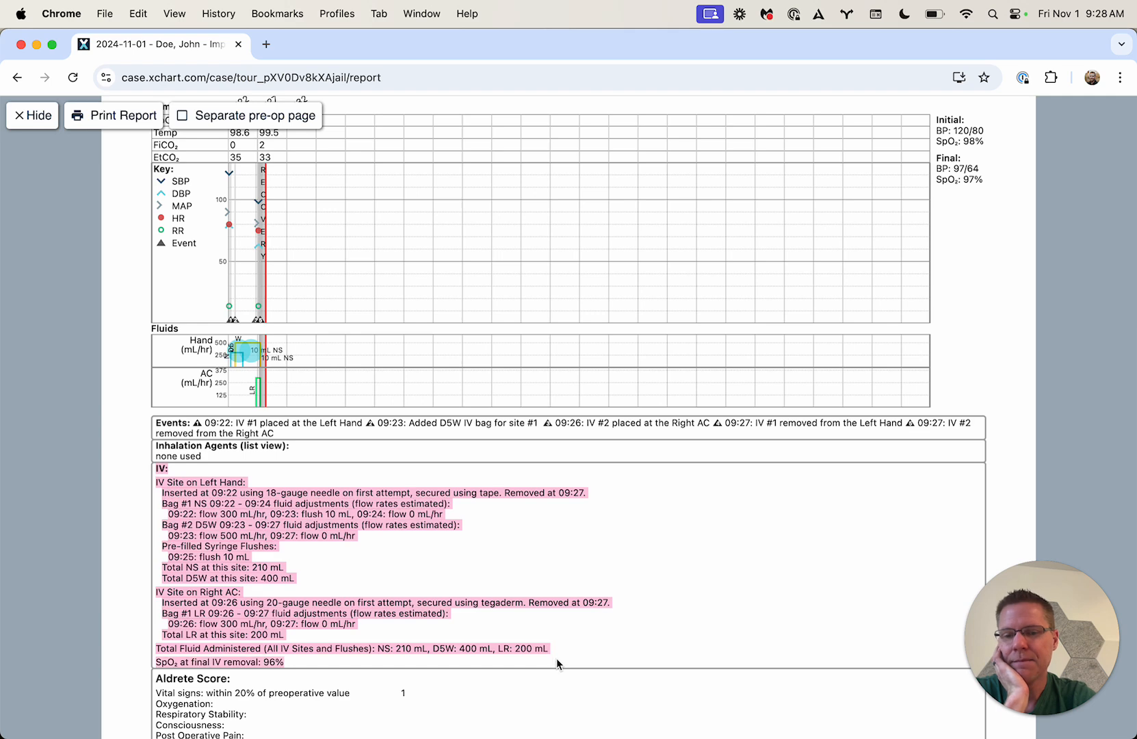
click(556, 658)
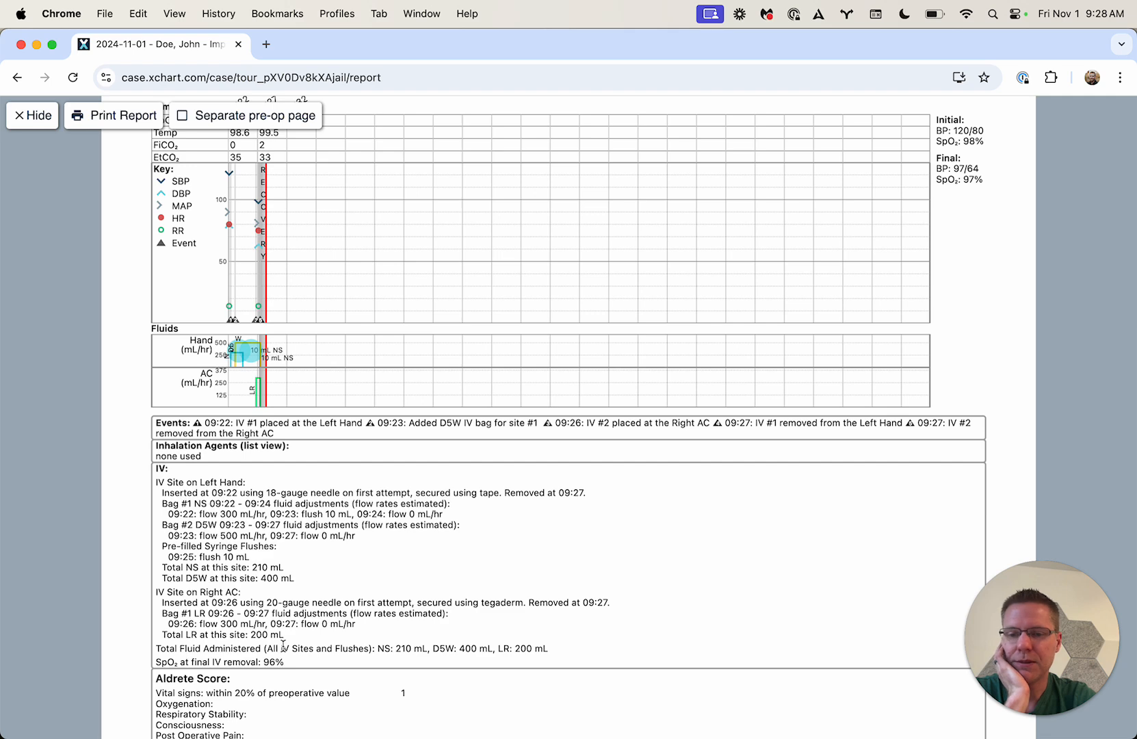
drag(283, 646, 381, 660)
click(381, 660)
scroll(429, 621, up, 1)
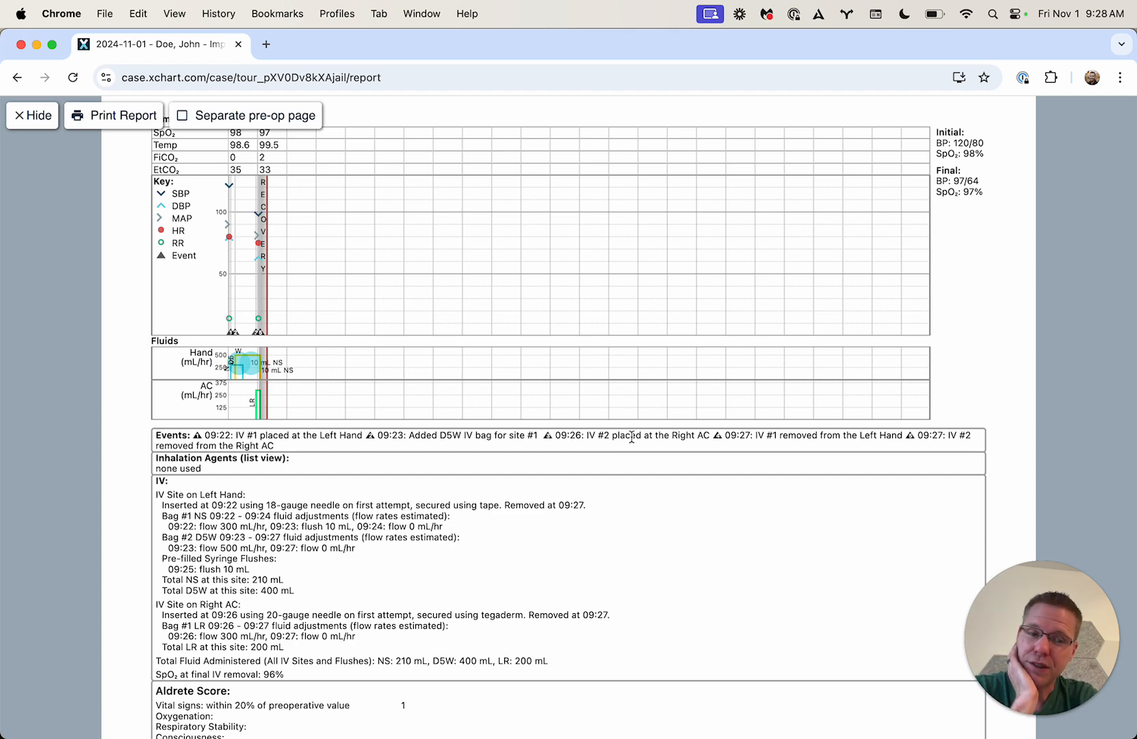
scroll(631, 436, up, 5)
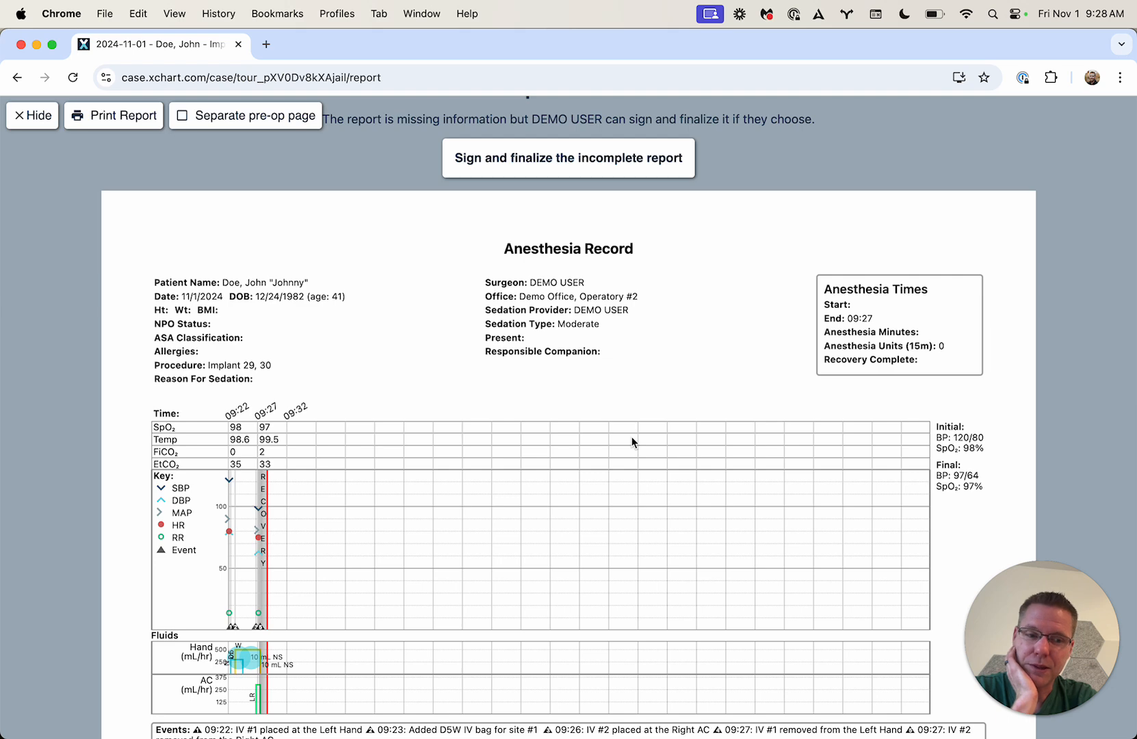